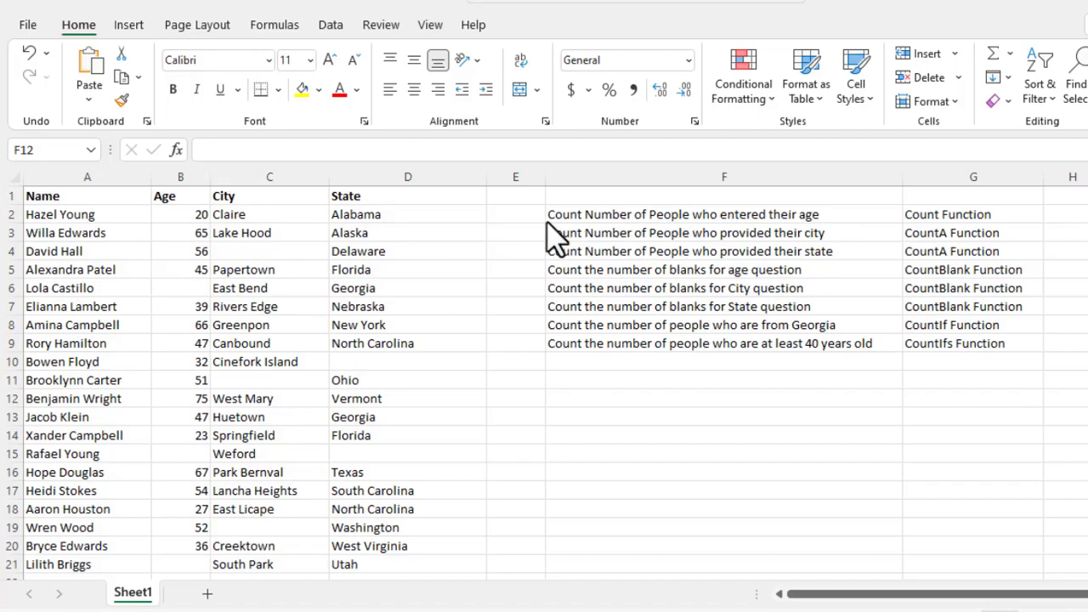
Step: Start a formula in cell E2 with =count for the number of people who entered their age
left_click(523, 217)
left_click(522, 216)
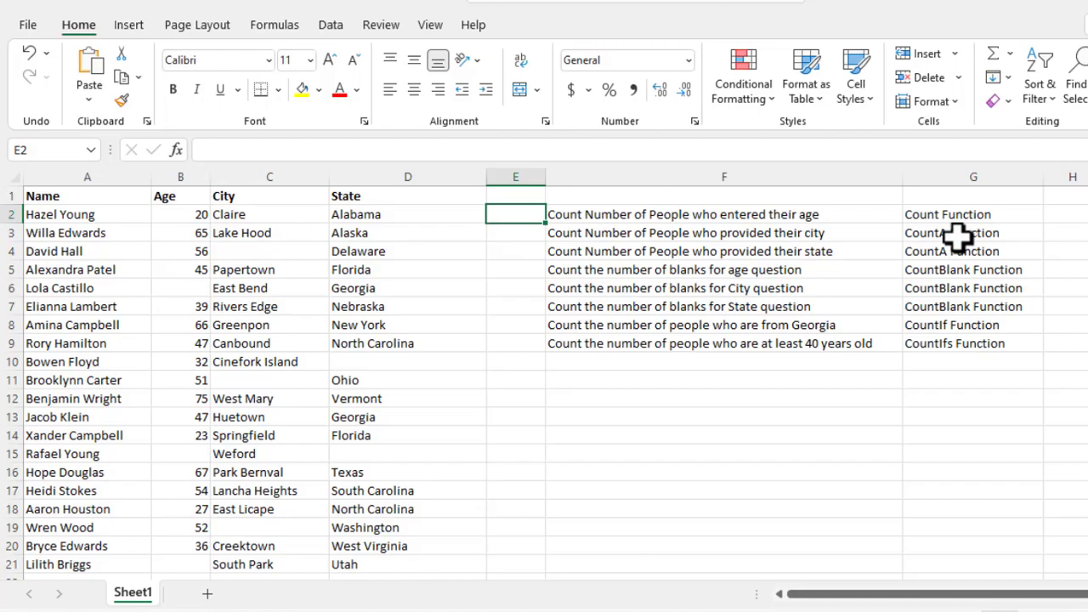
type("=")
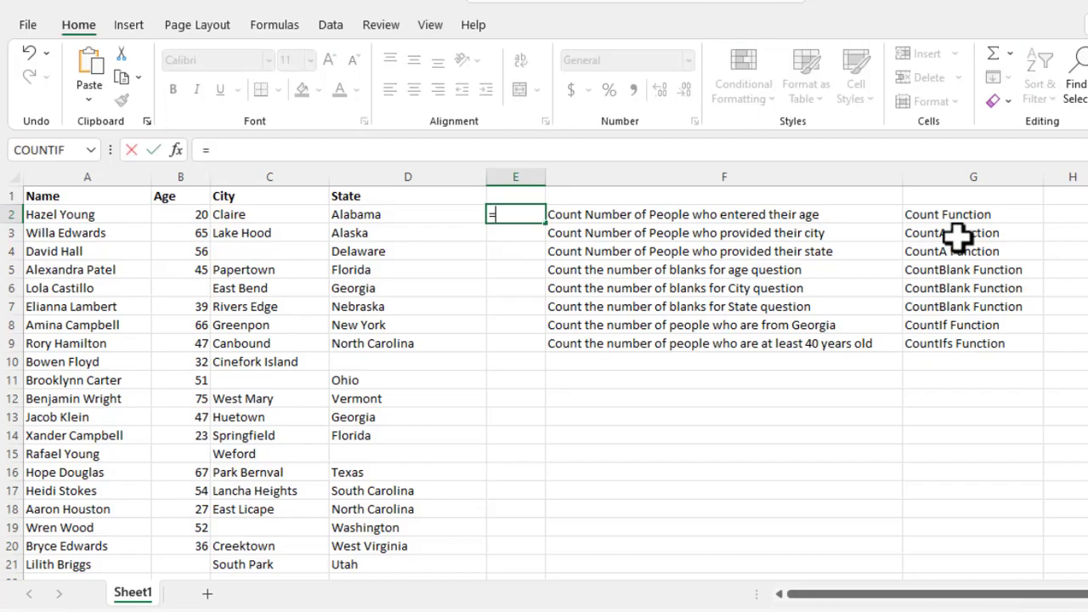
type("count")
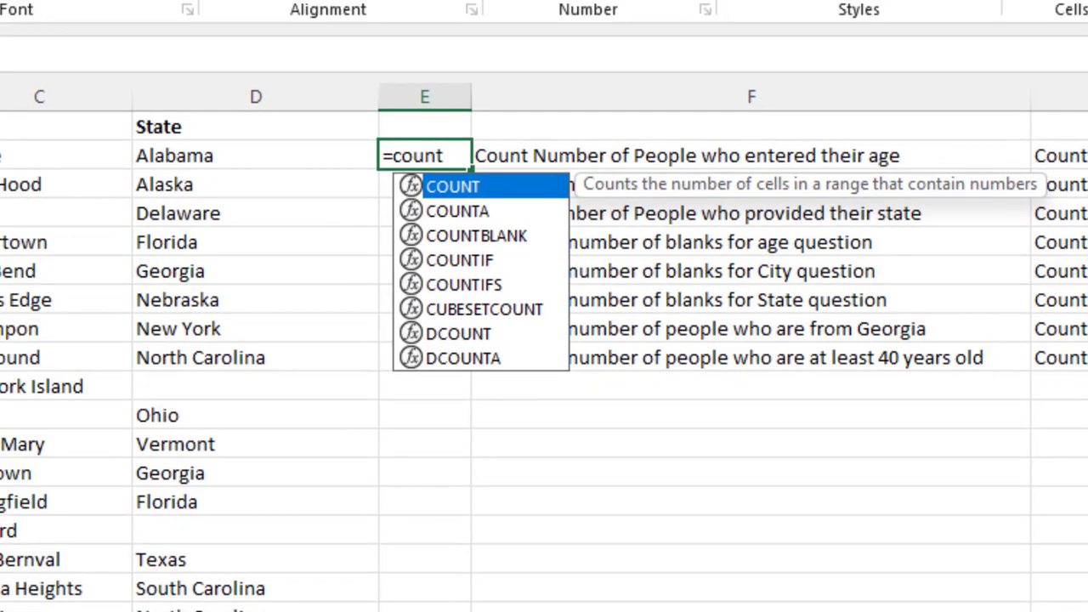
Step: Browse the count functions in the Statistical function category and insert the COUNT function into the formula in E2
left_click(325, 31)
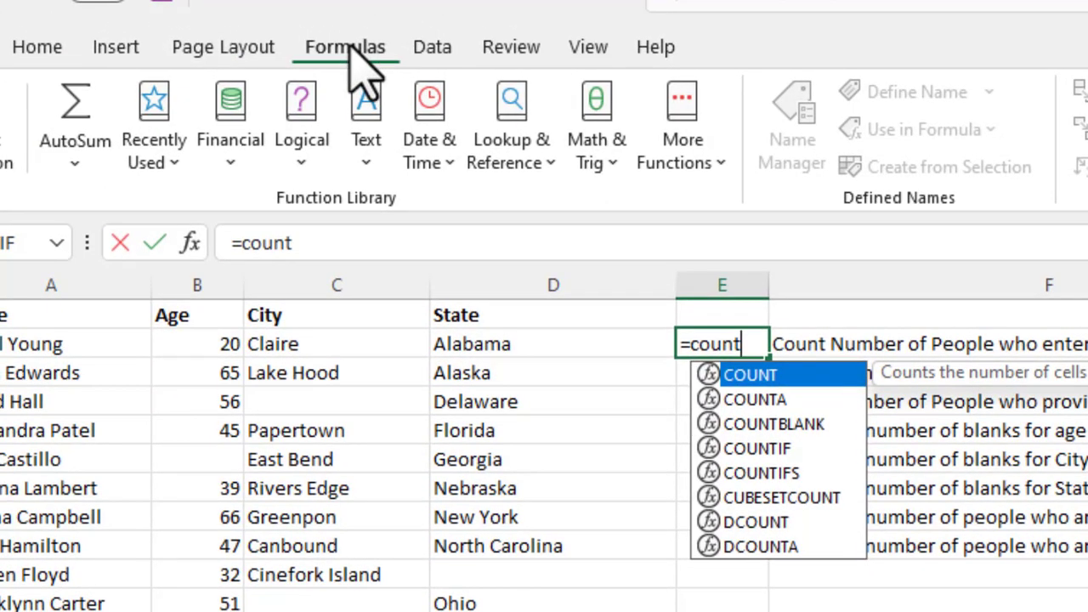
left_click(684, 124)
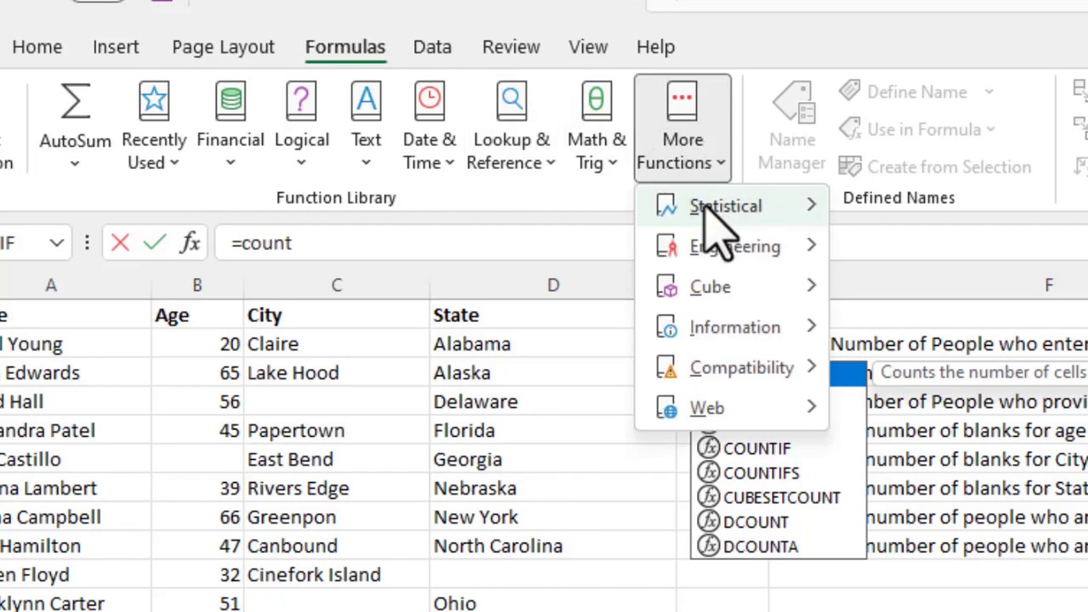
mouse_move(702, 207)
scroll(935, 246, "down", 4)
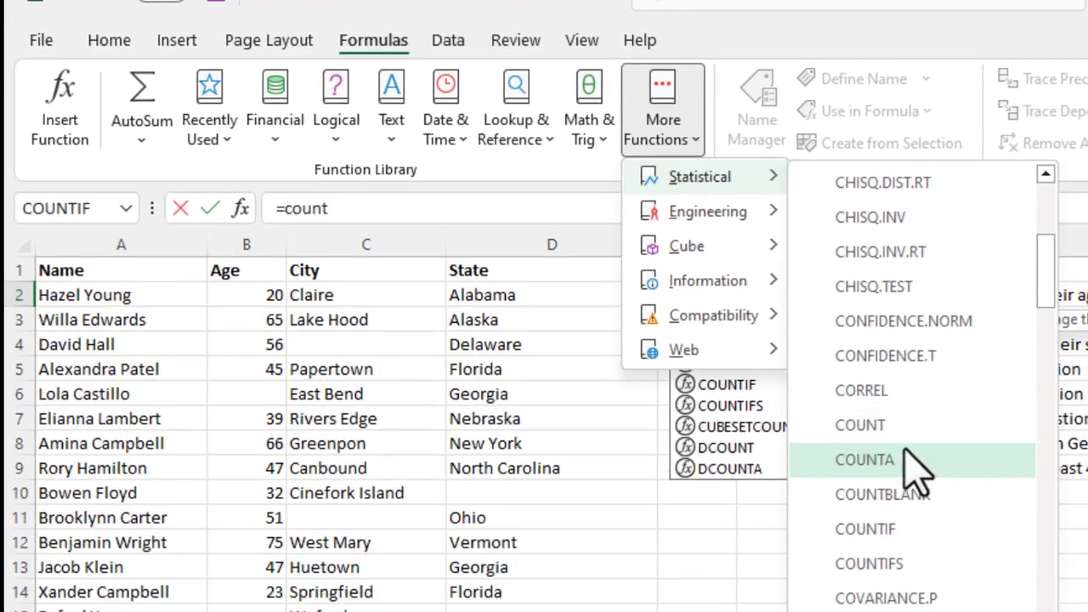
left_click(915, 40)
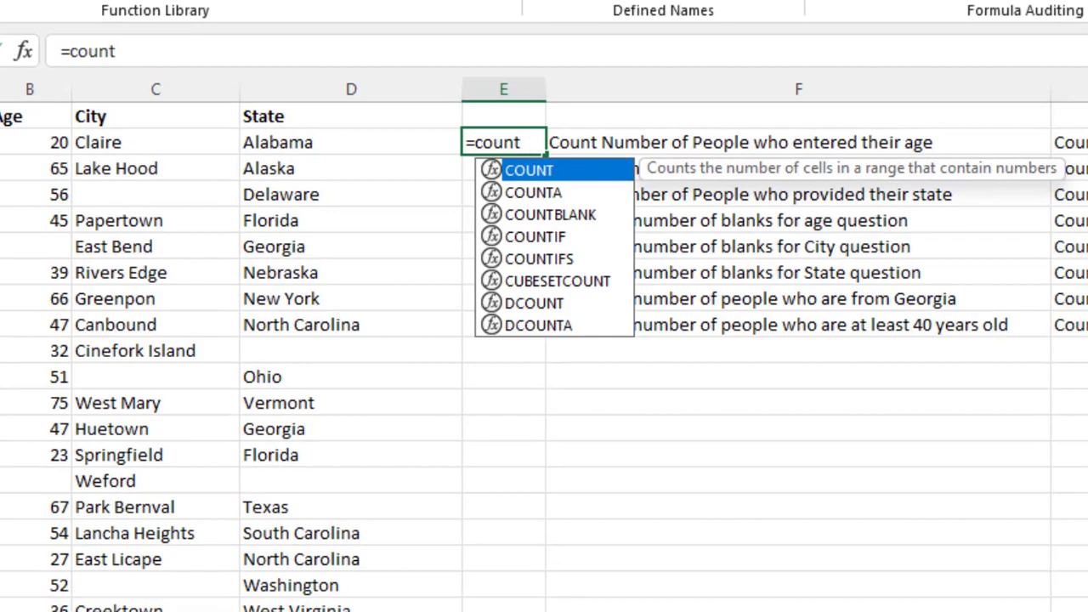
key("Tab")
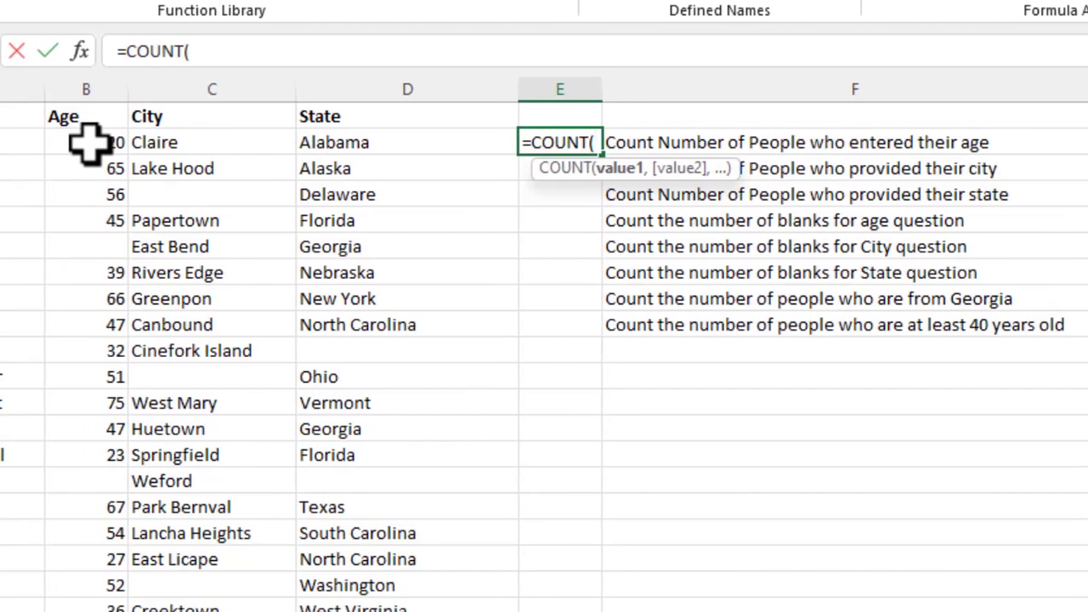
left_click(88, 143)
type(",")
left_click(94, 173)
type(",")
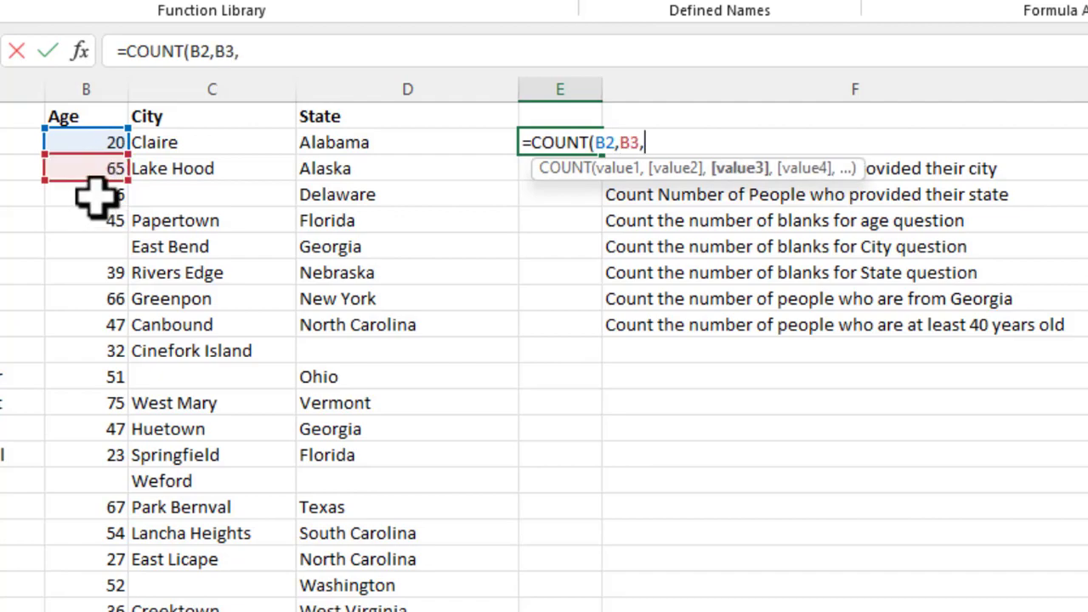
left_click(94, 194)
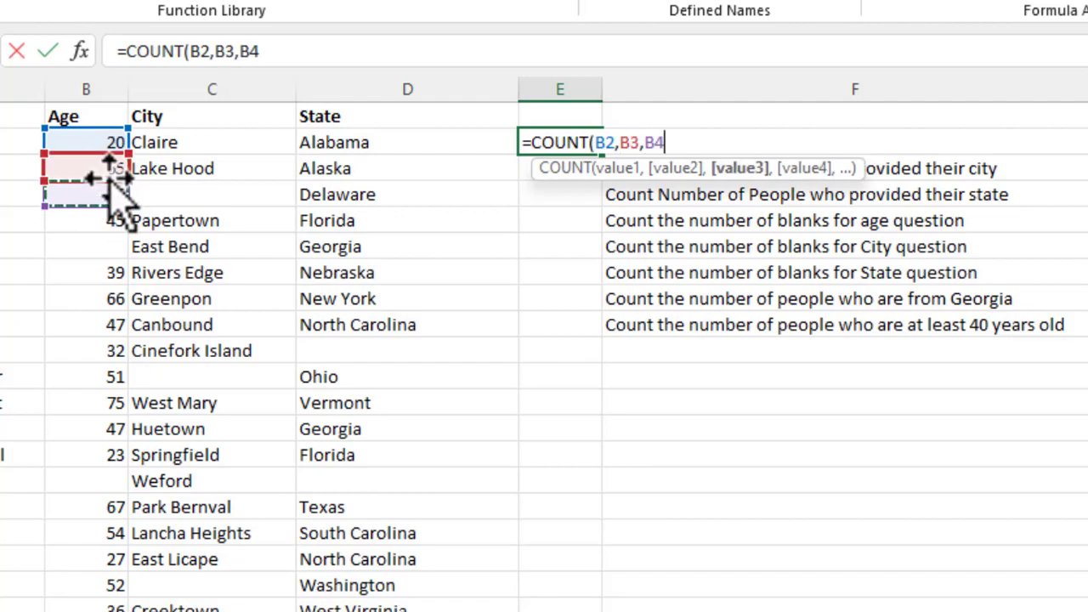
key("BackSpace")
key("BackSpace")
key("BackSpace")
key("BackSpace")
key("BackSpace")
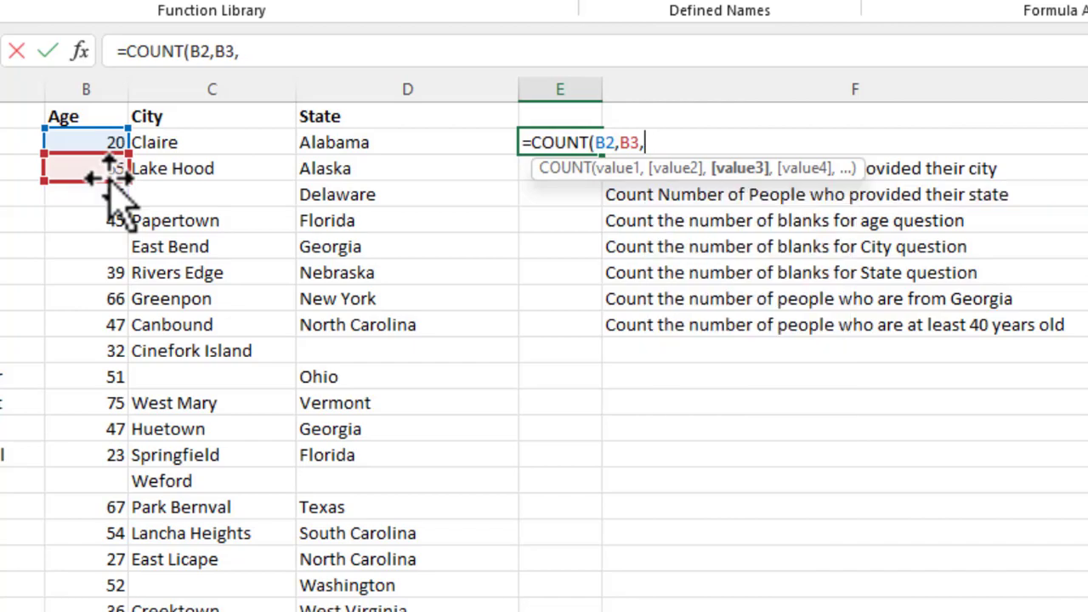
key("BackSpace")
key("BackSpace")
key("BackSpace")
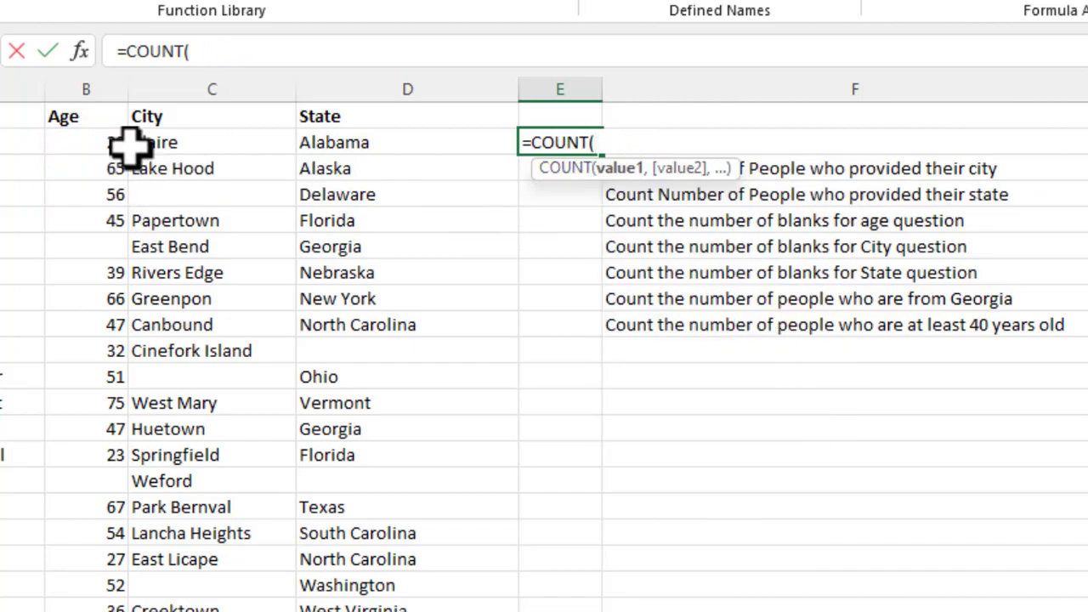
Step: Complete the formula in E2 over the Age column as =COUNT(B2:B21)
left_click(81, 142)
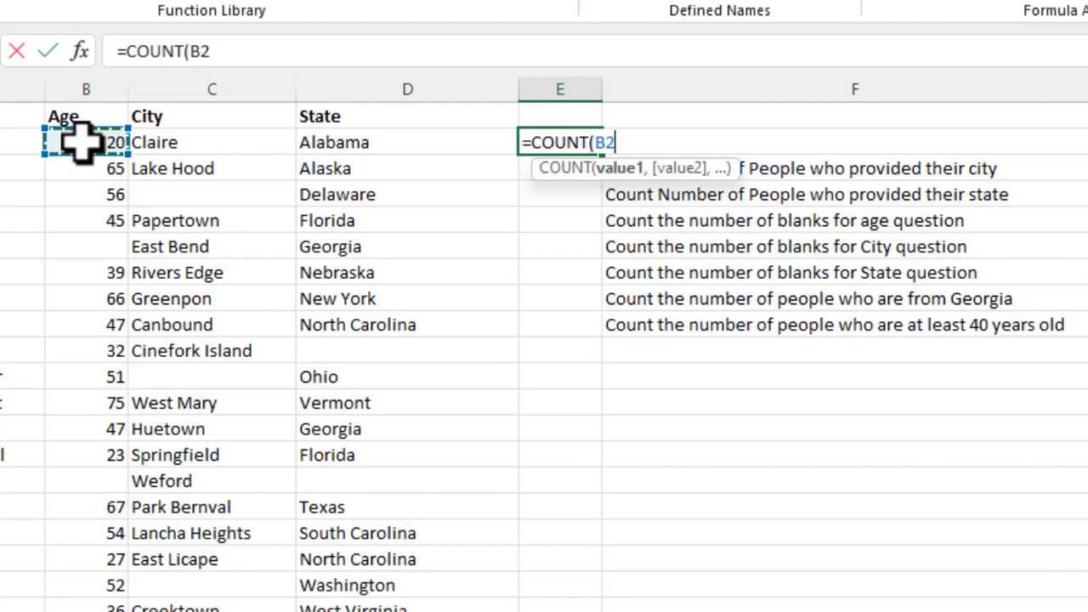
left_click_drag(81, 142, 77, 611)
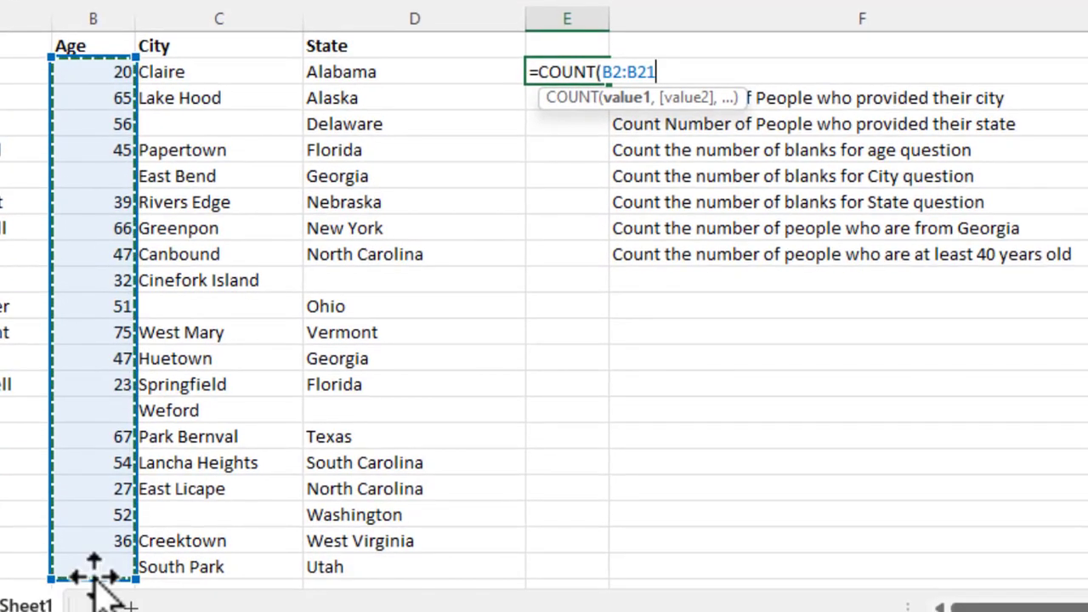
type(")")
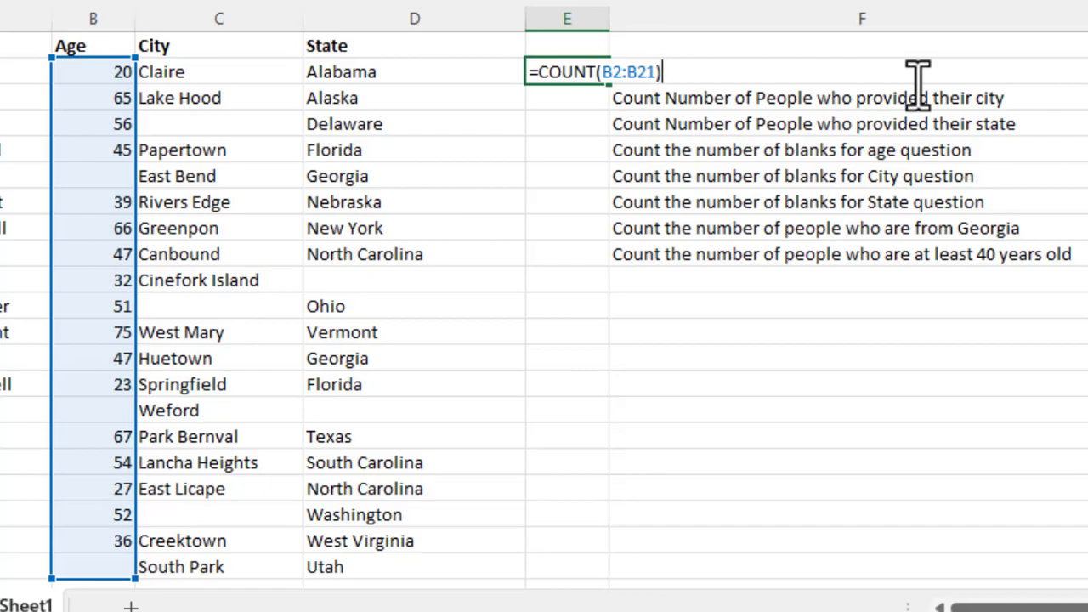
key("Return")
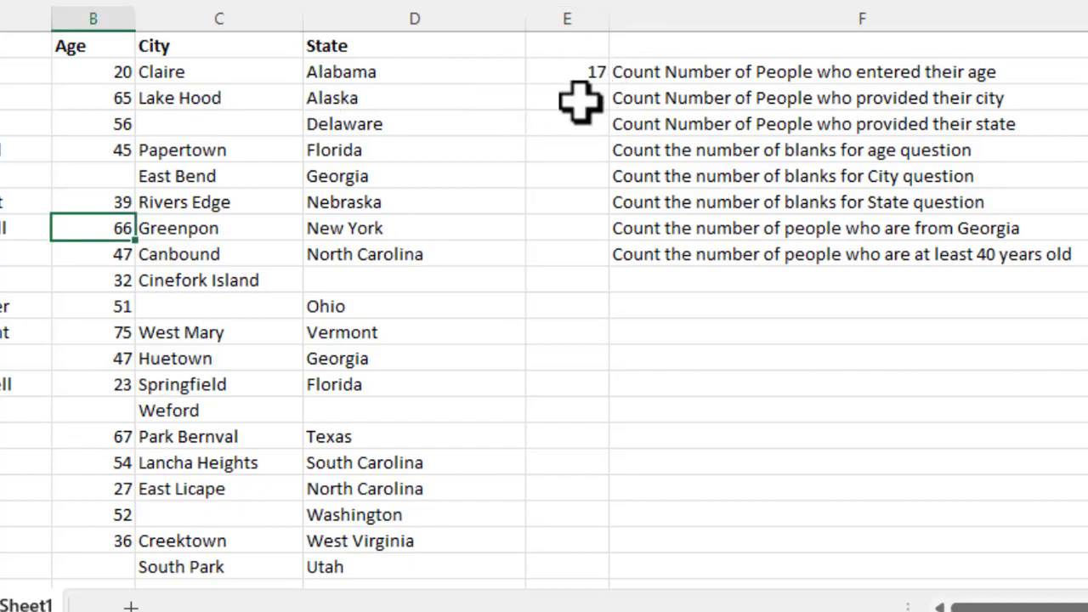
Step: Count the people who provided their city in cell E3 with the formula =COUNTA(C2:C21)
left_click(581, 102)
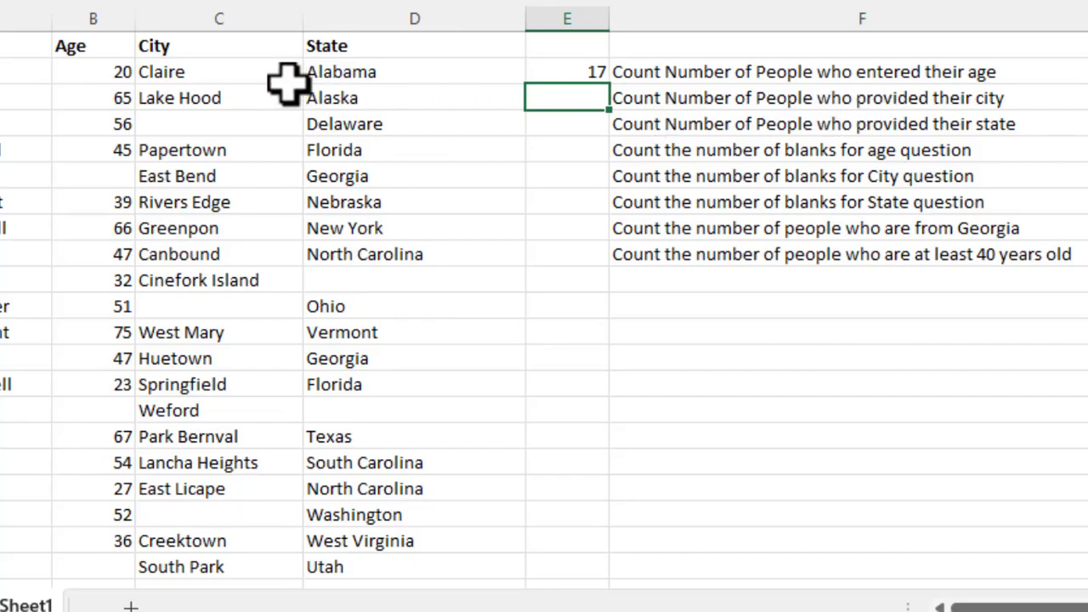
type("=count")
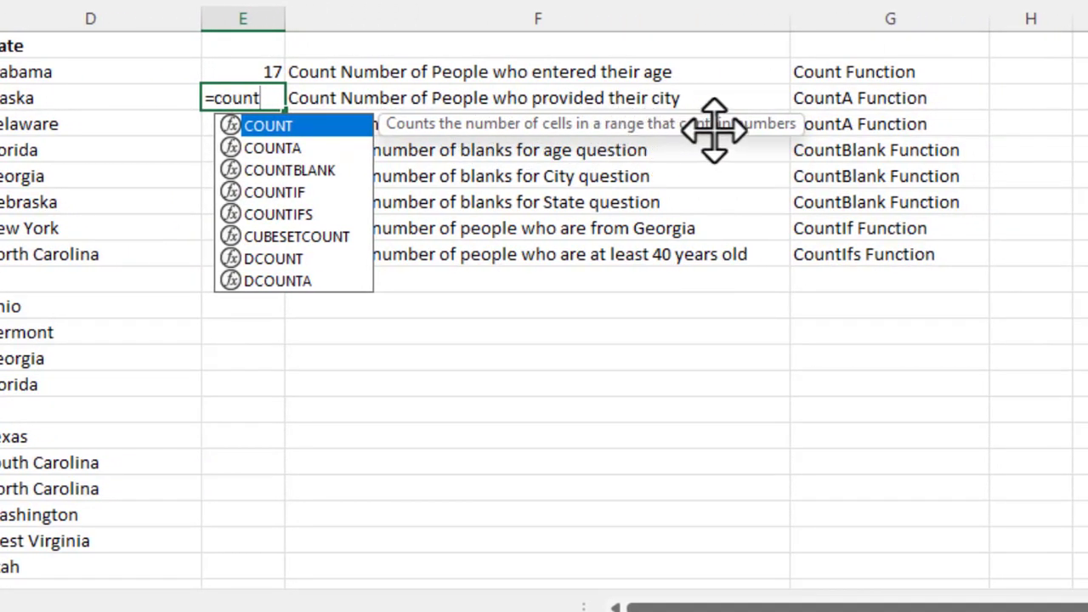
left_click(283, 151)
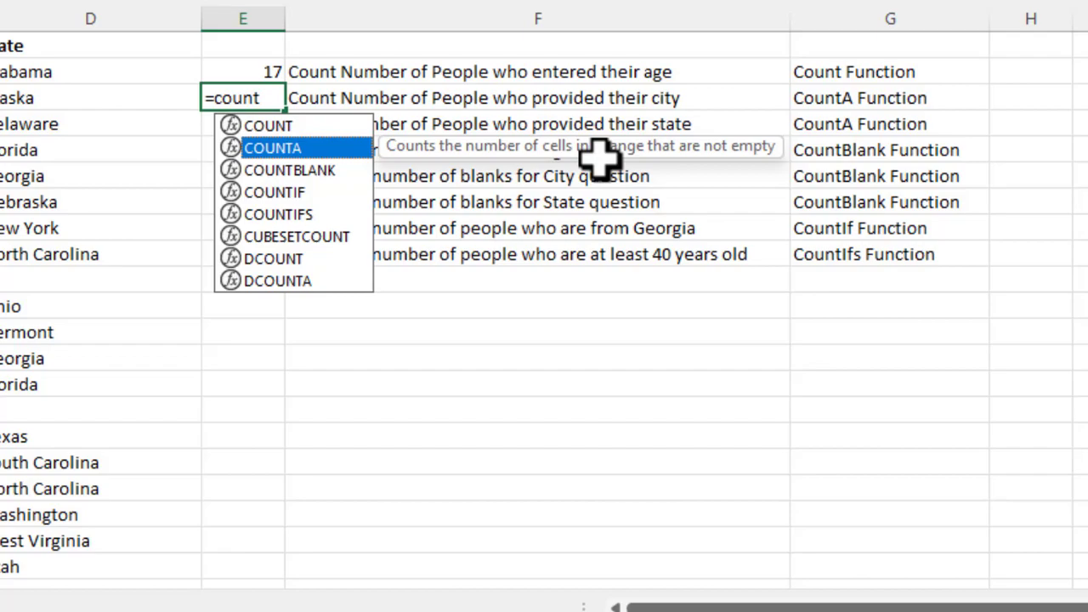
key("Tab")
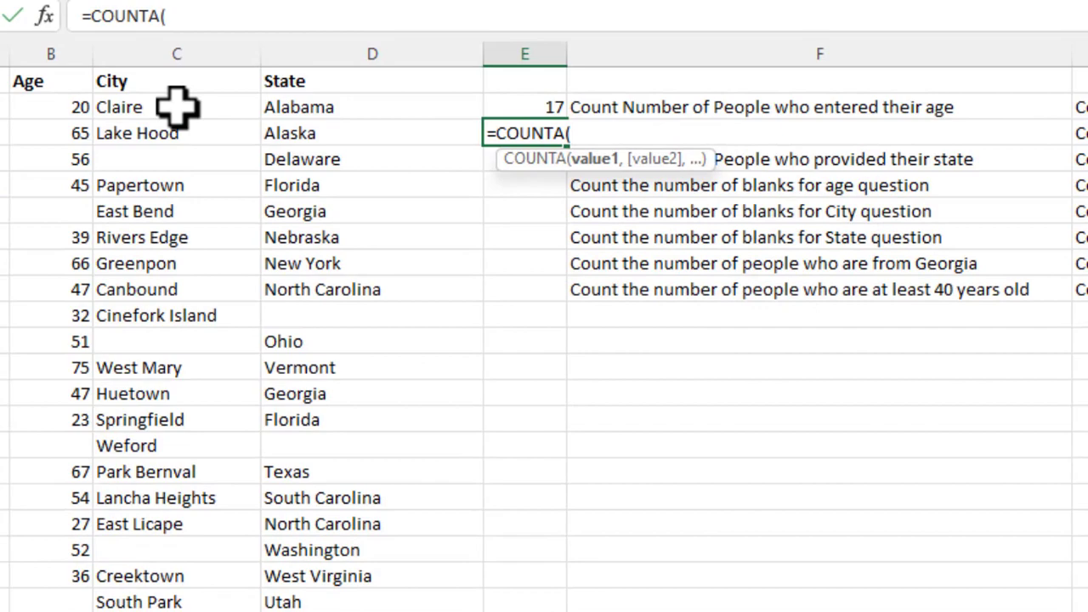
left_click(176, 107)
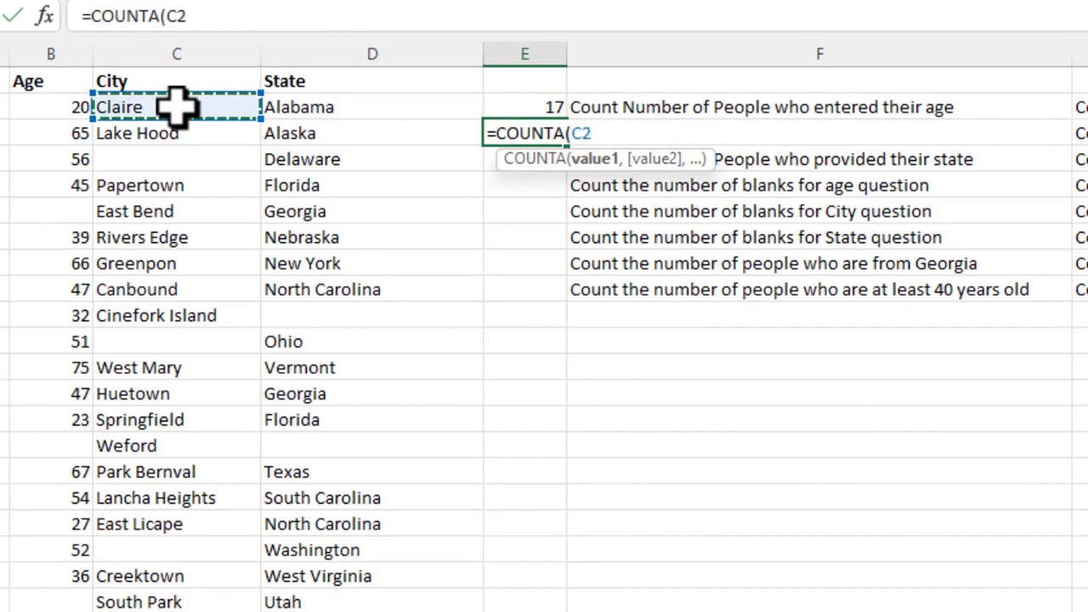
left_click_drag(176, 106, 150, 595)
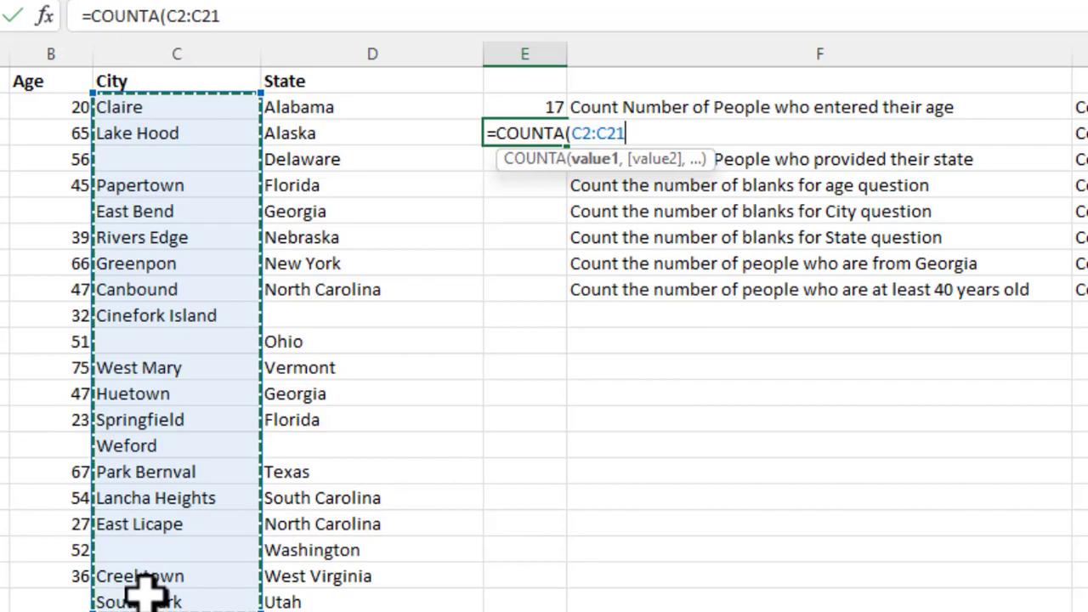
type(")")
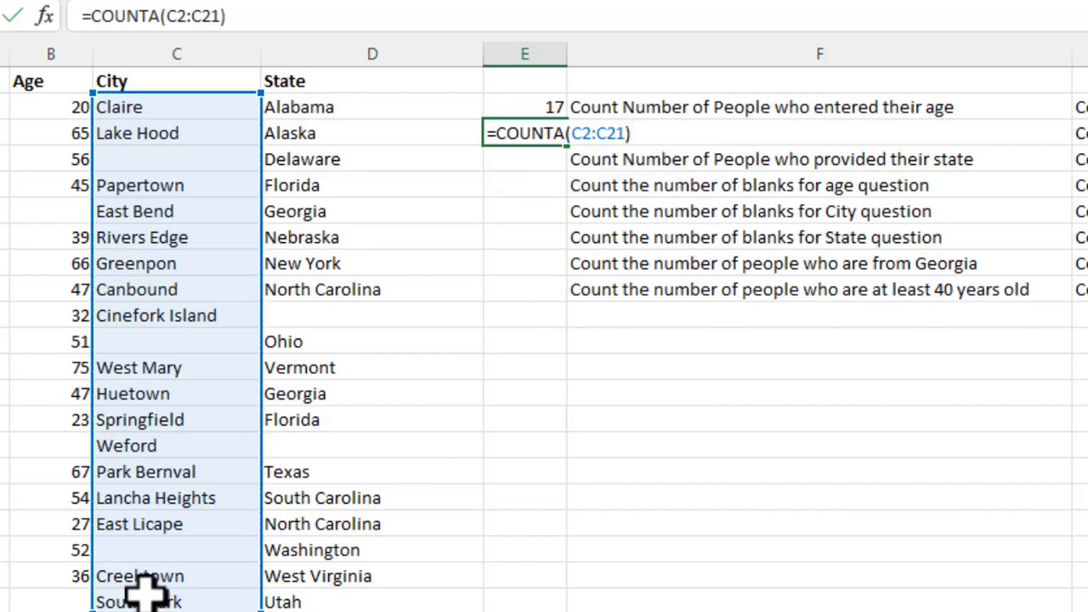
key("Return")
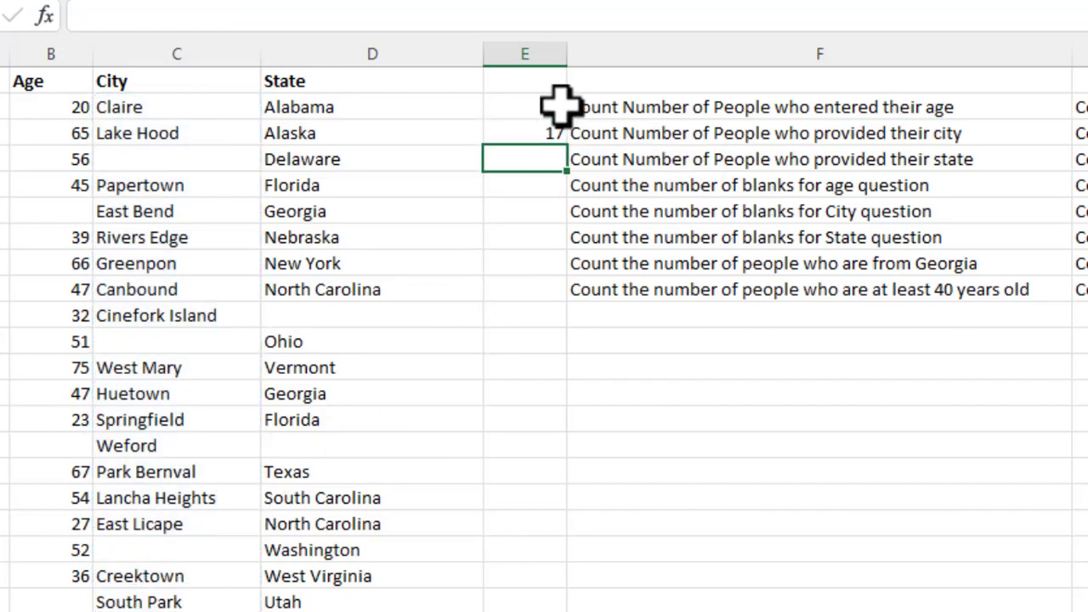
left_click(550, 134)
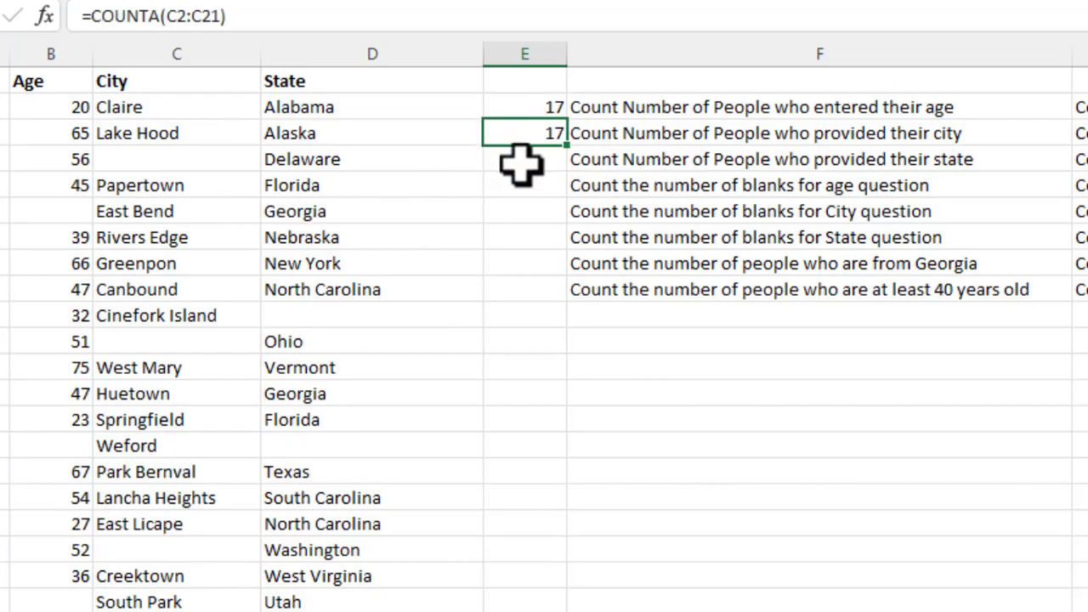
Step: Count the people who provided their state in cell E4 with the formula =COUNTA(D2:D21)
left_click(522, 160)
type("=")
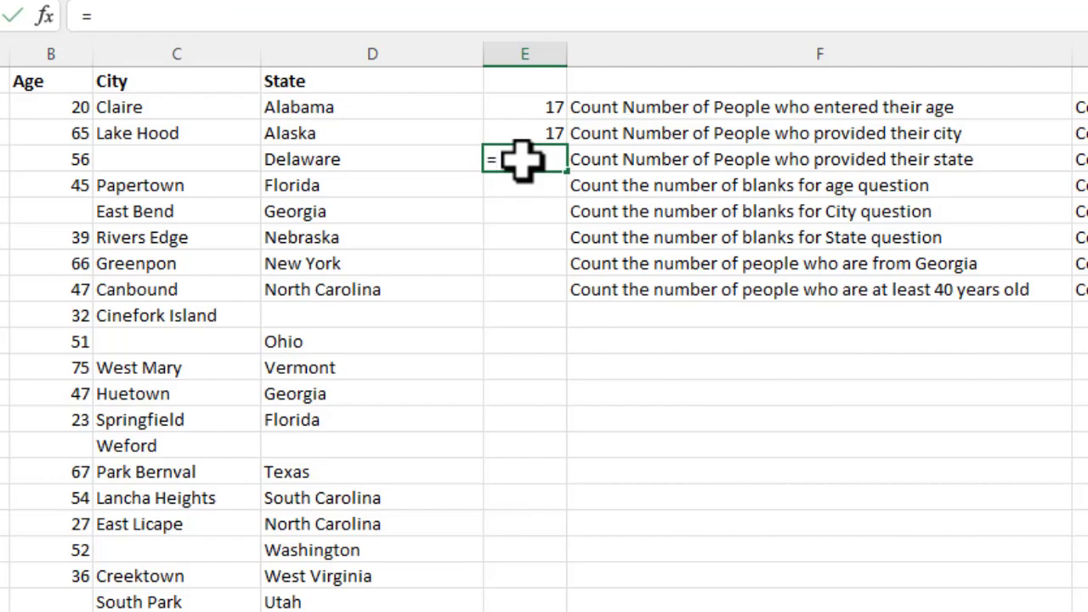
type("counta")
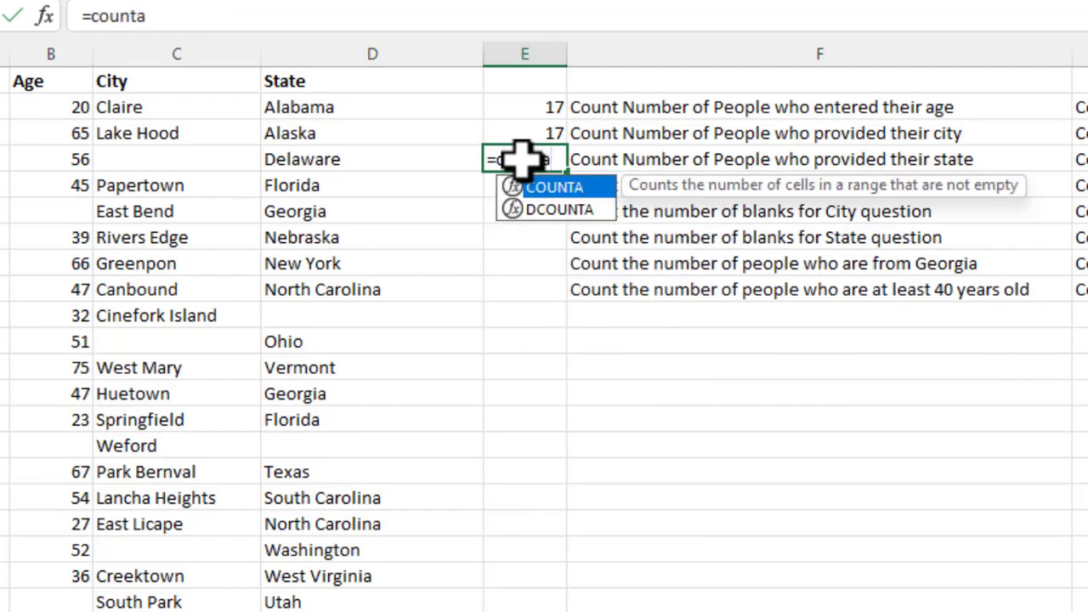
key("Tab")
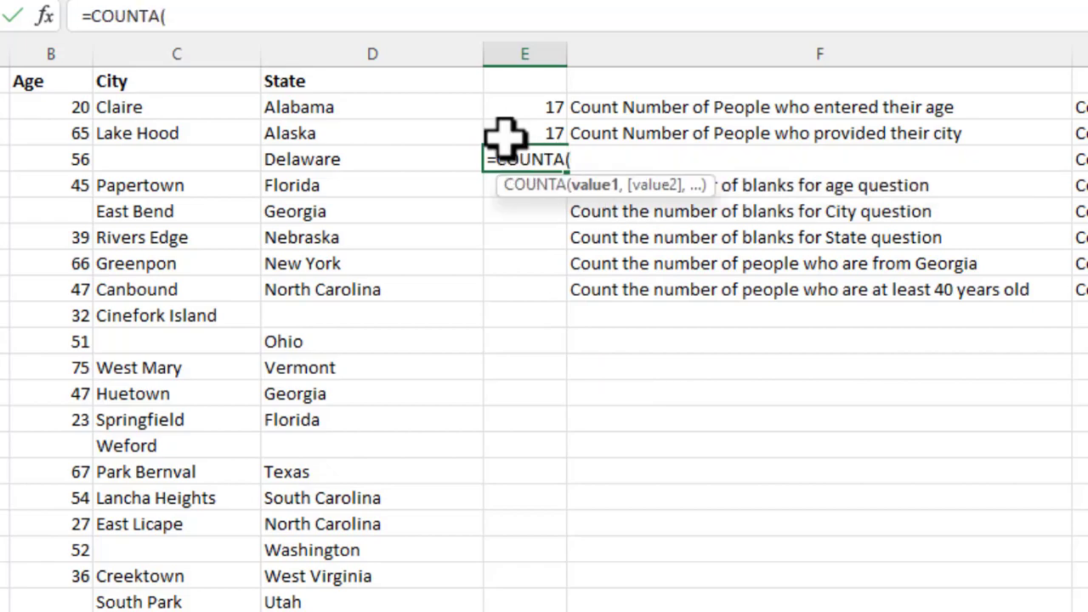
left_click_drag(340, 107, 366, 599)
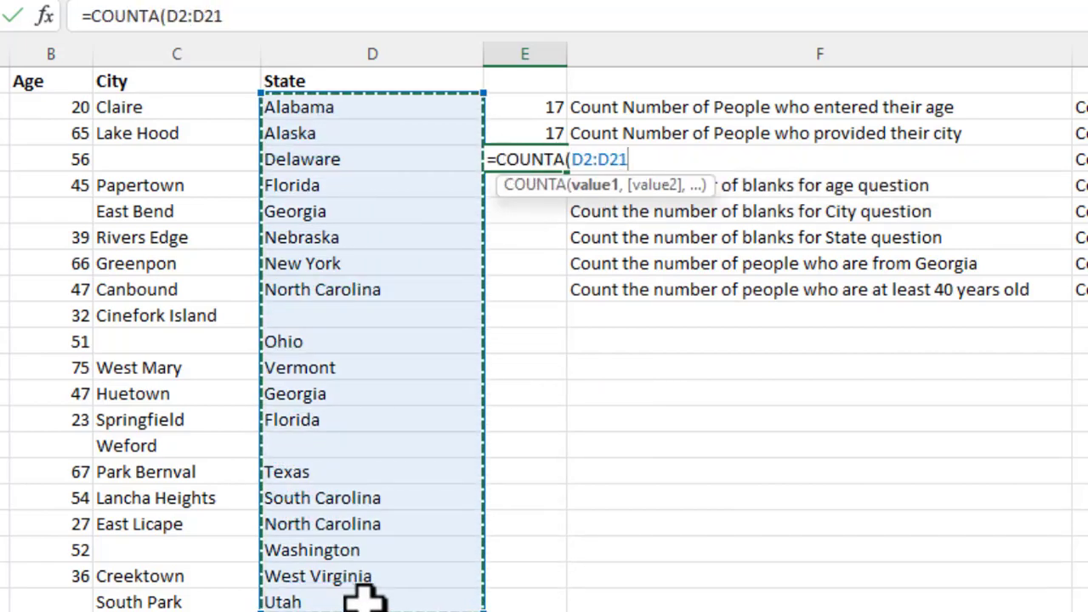
type(")")
key("Return")
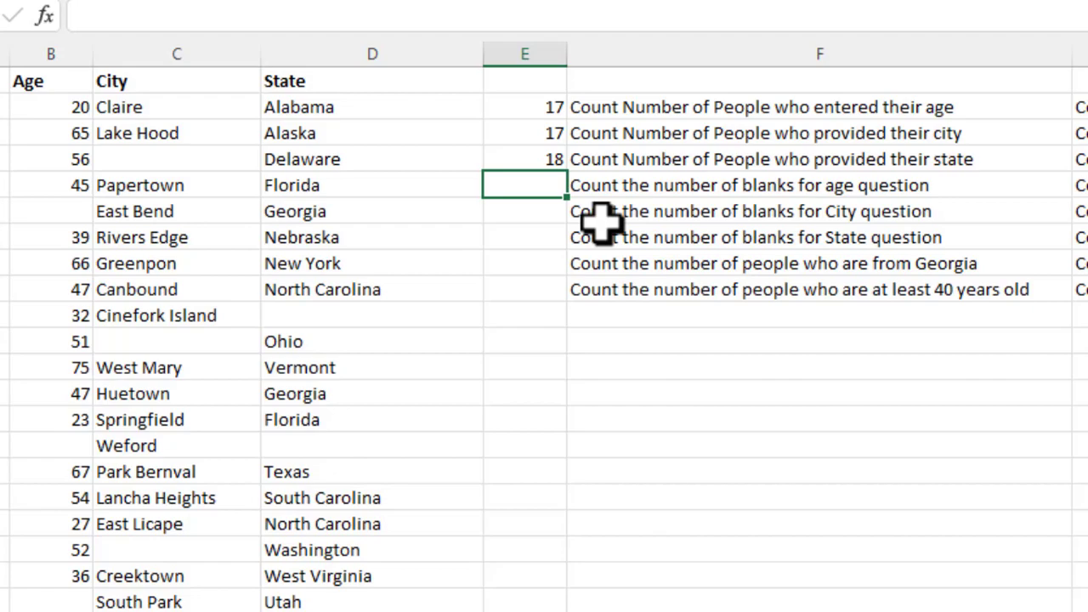
Step: Count the blanks for the age question in cell E5 with the formula =COUNTBLANK(B2:B21)
type("=count")
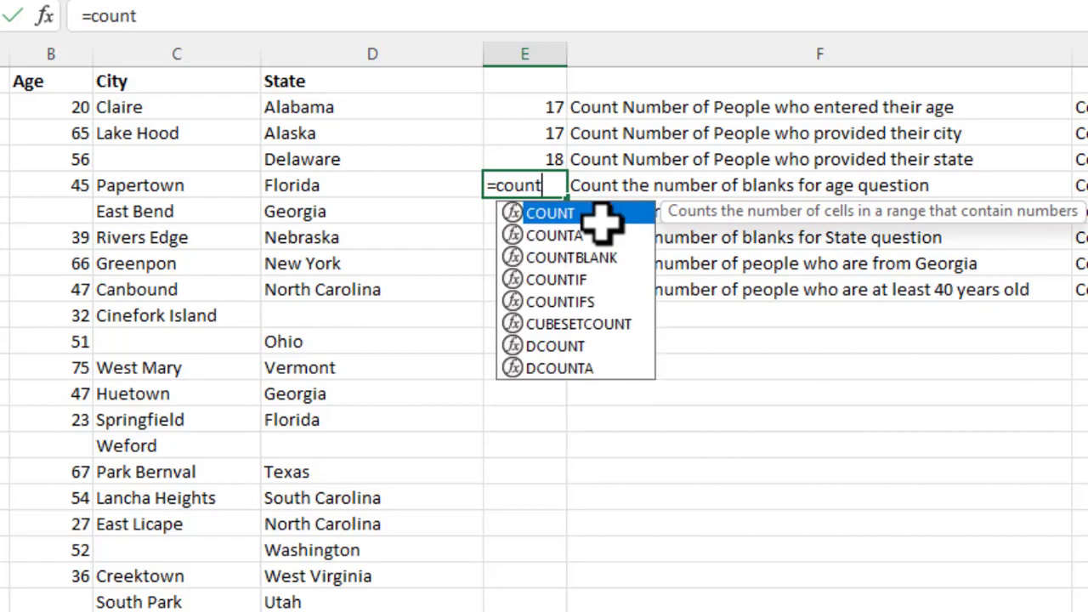
type("b")
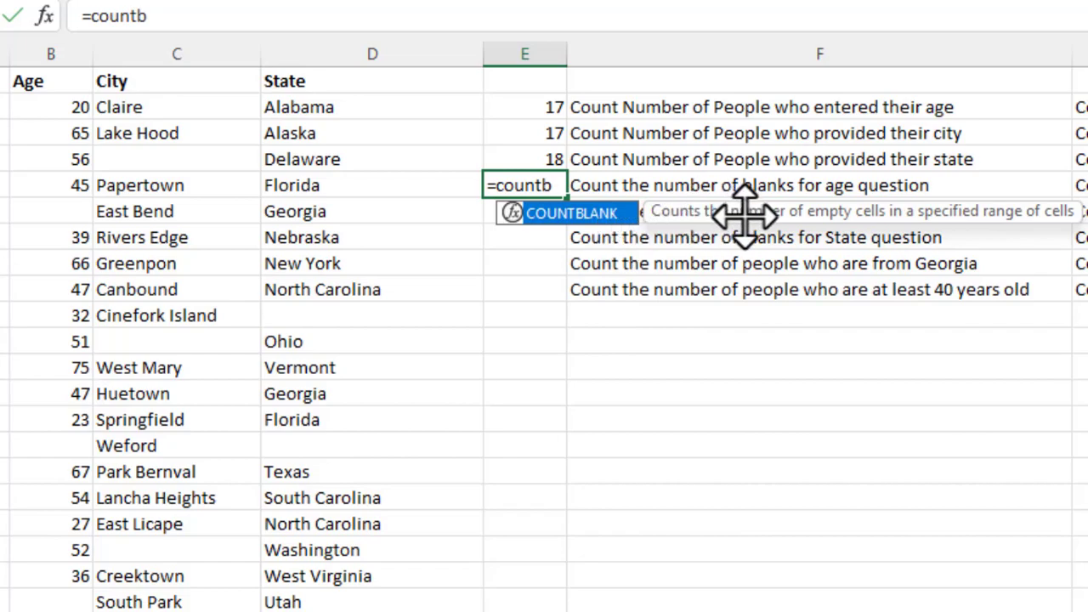
key("Tab")
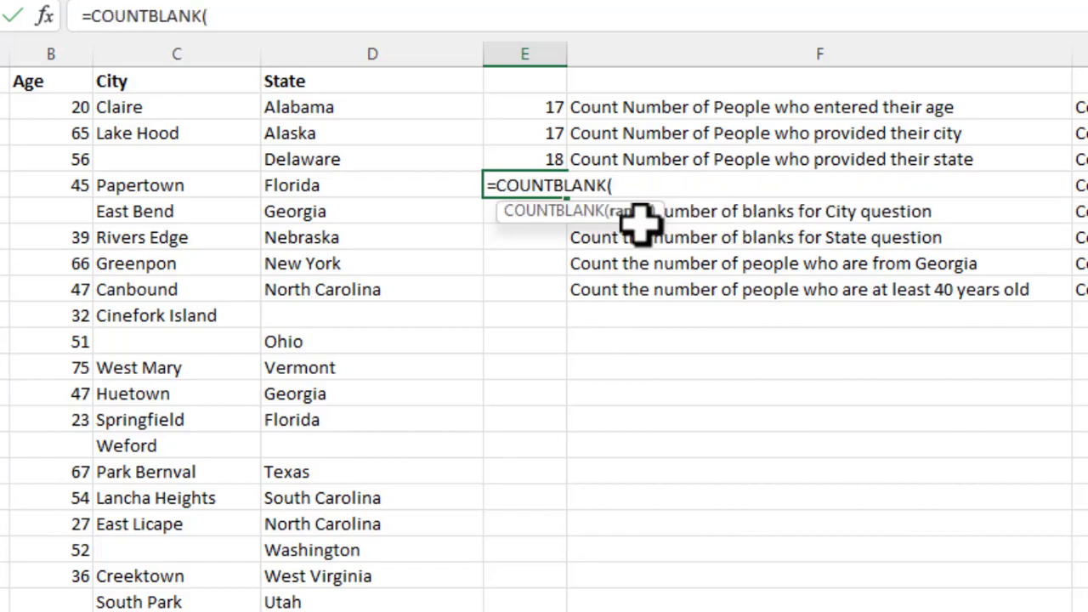
left_click(55, 100)
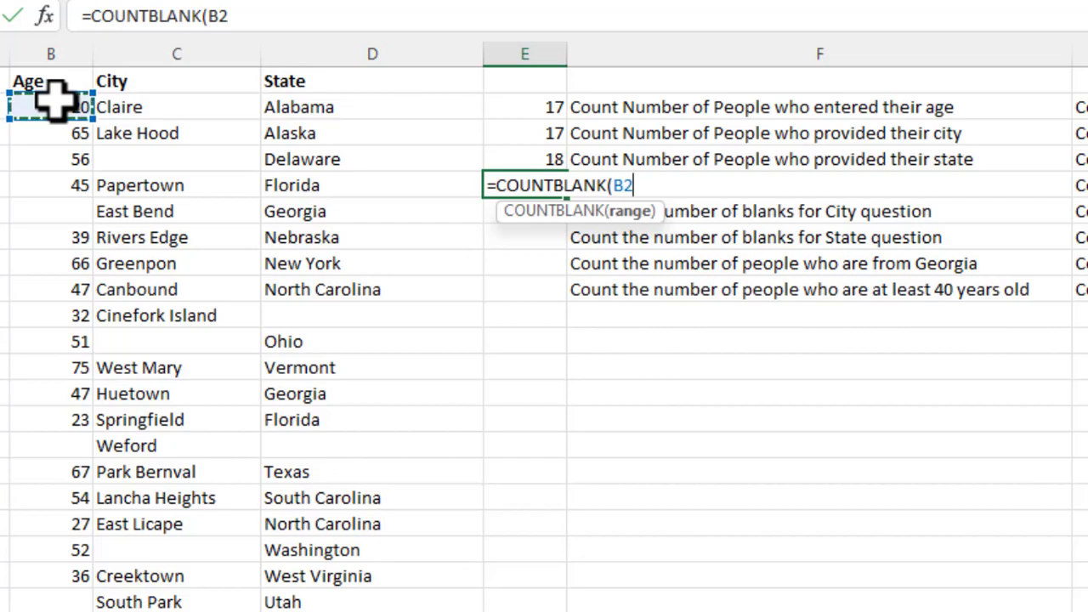
left_click_drag(44, 107, 66, 599)
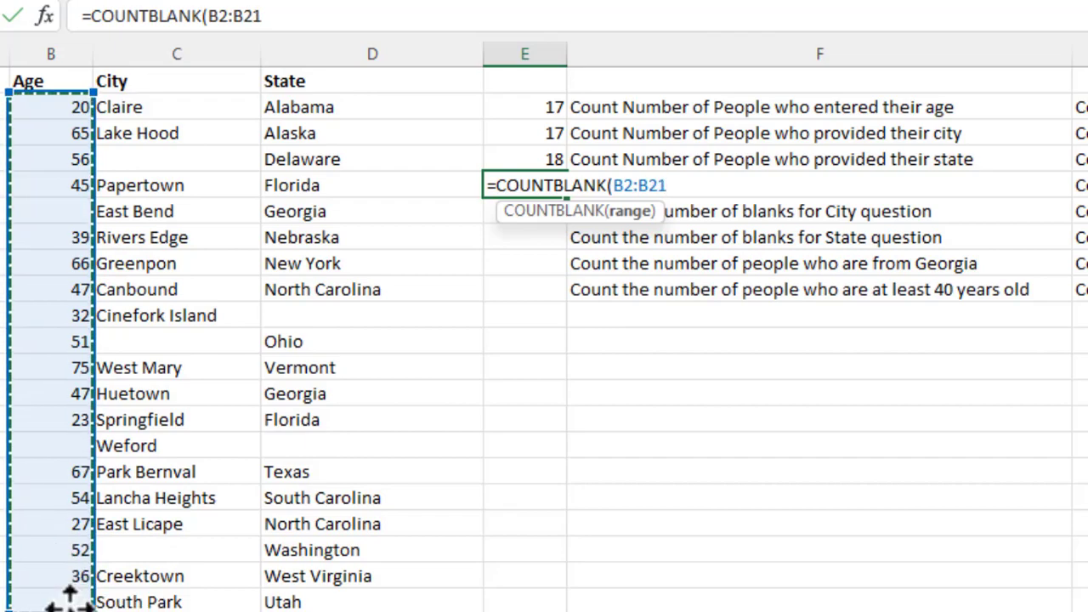
type(")")
key("Return")
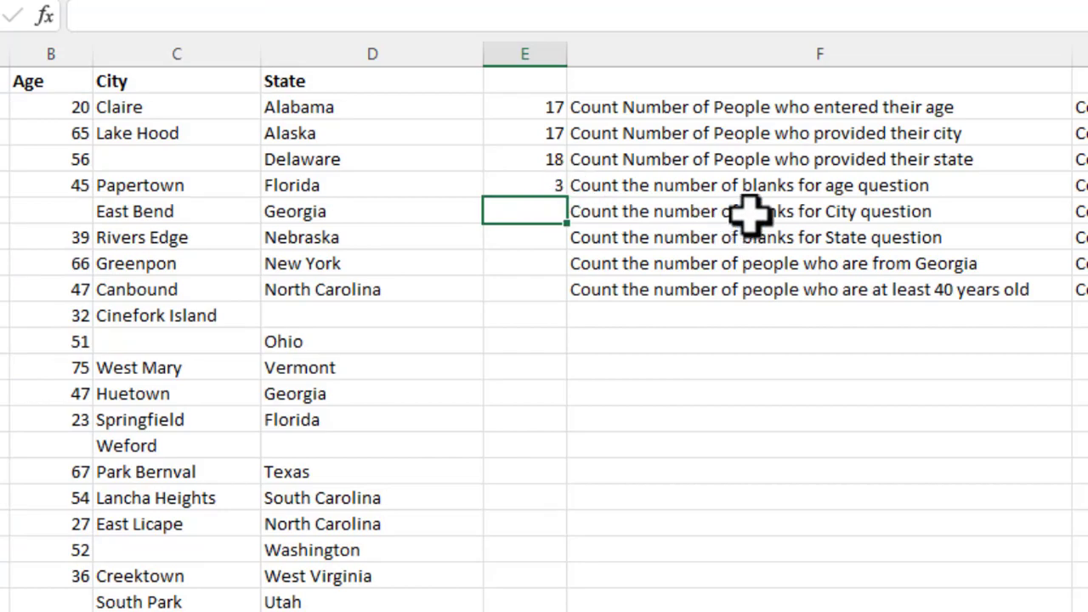
Step: Count the blanks for the City question in cell E6 with the formula =COUNTBLANK(C2:C21)
type("=")
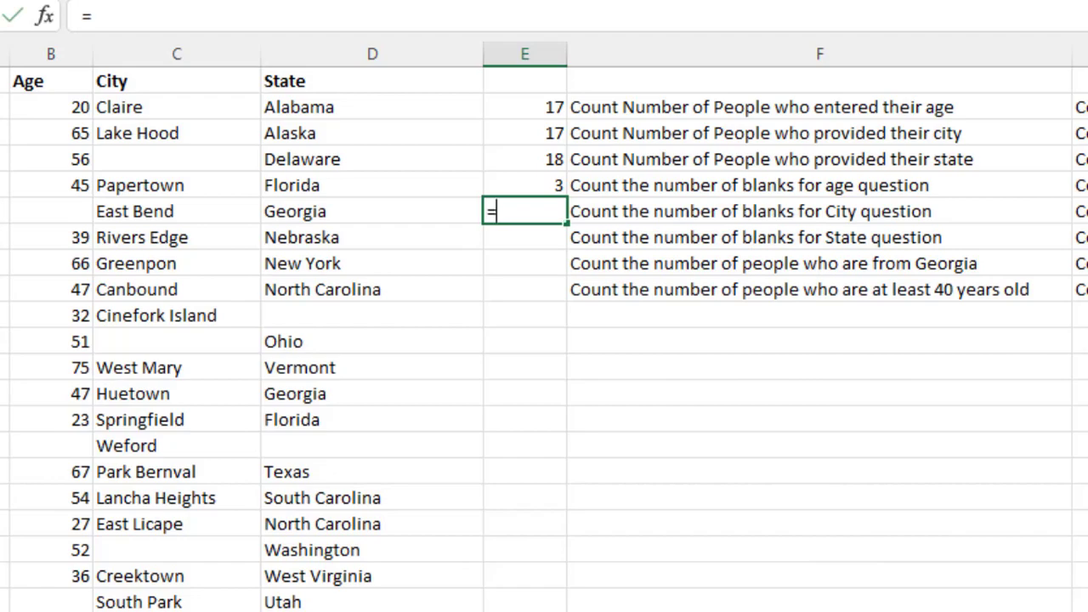
type("countbl")
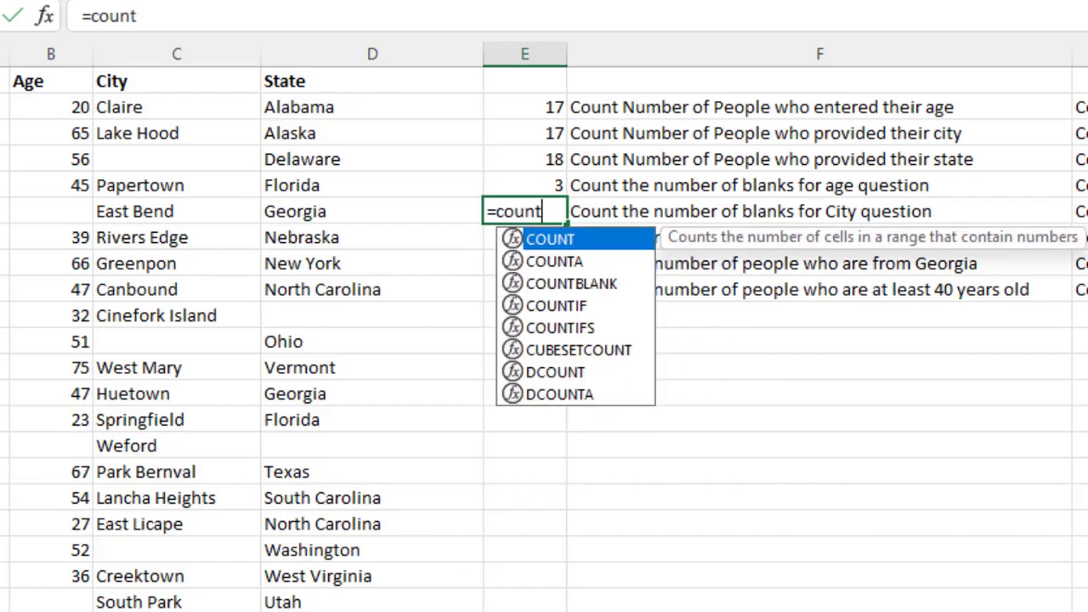
key("Tab")
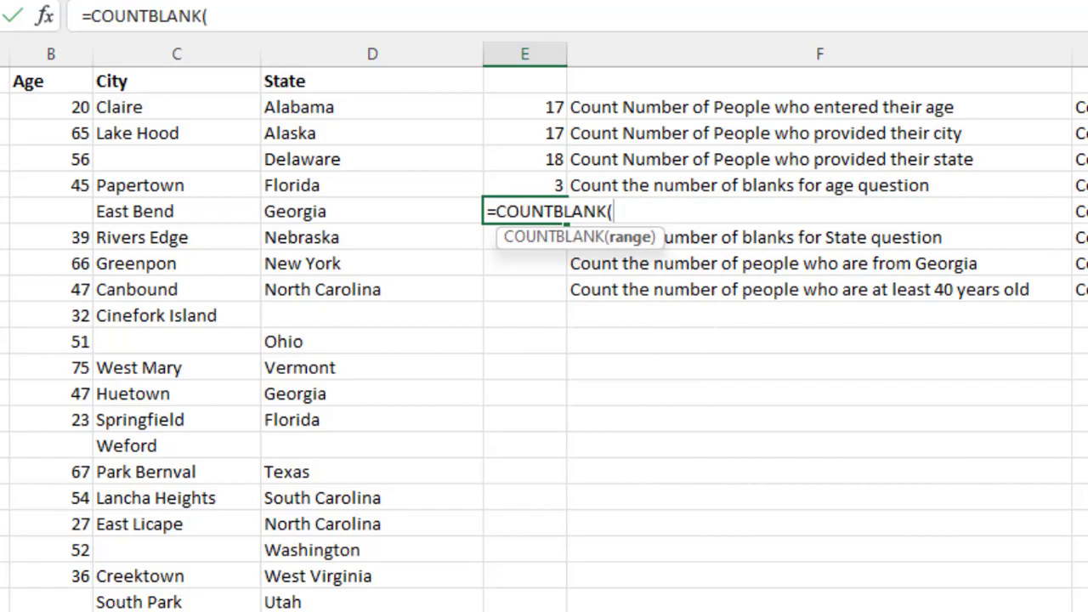
left_click(193, 104)
left_click_drag(194, 104, 192, 474)
type(")")
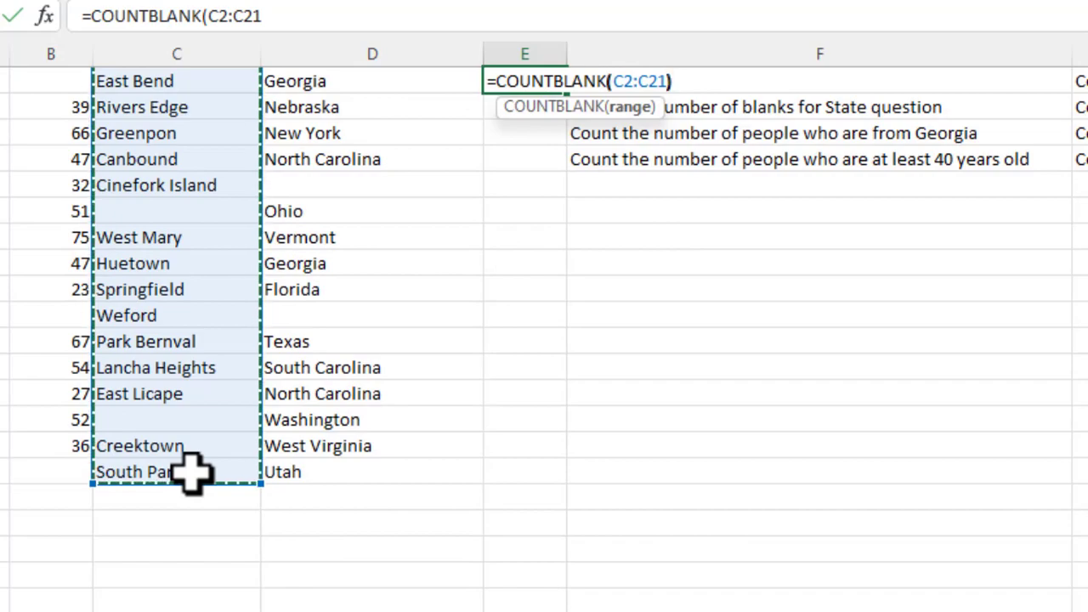
key("Return")
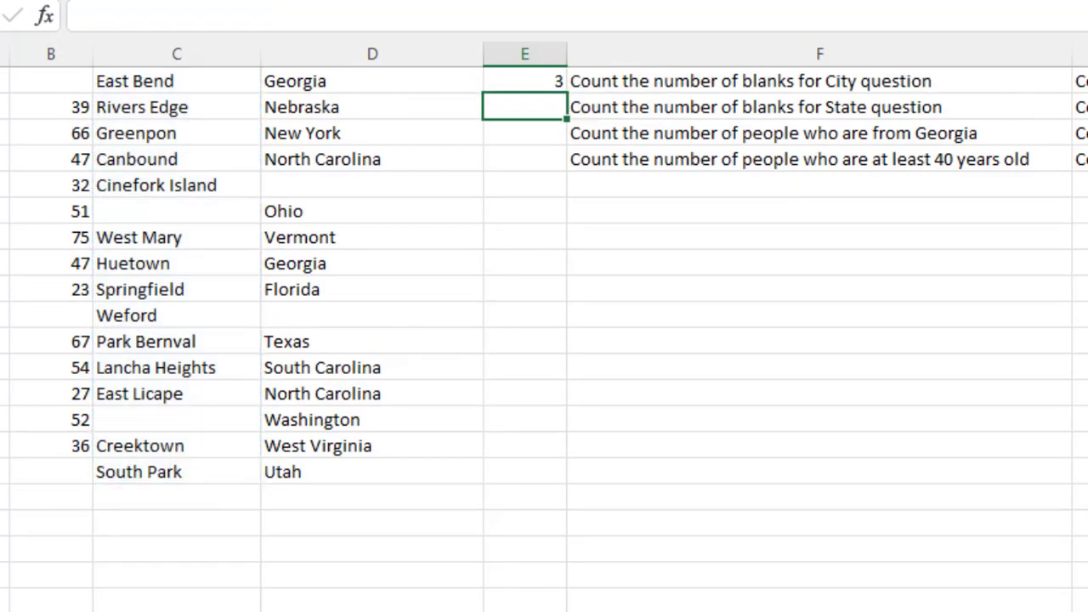
Step: Count the blanks for the State question in cell E7 with the formula =COUNTBLANK(D2:D21) and review the entered formula
scroll(544, 272, "up", 2)
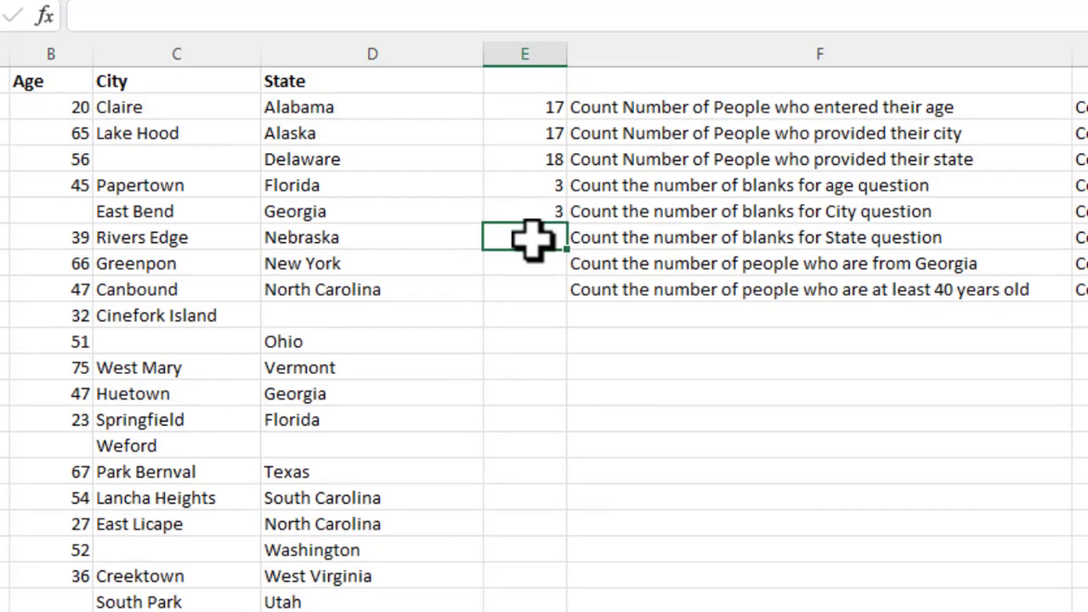
type("=")
key("BackSpace")
type("=")
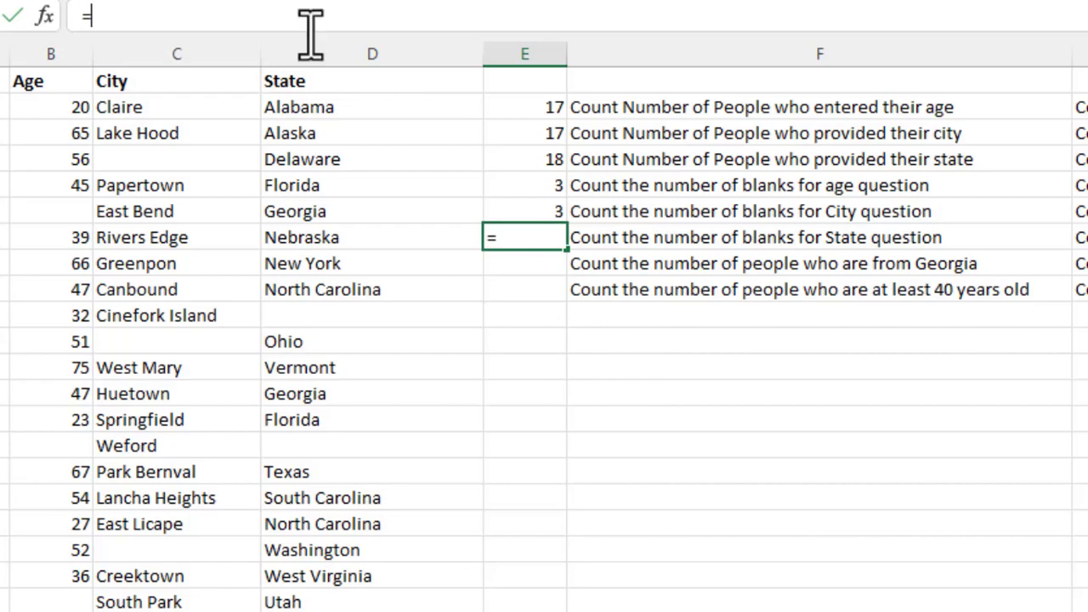
type("countb")
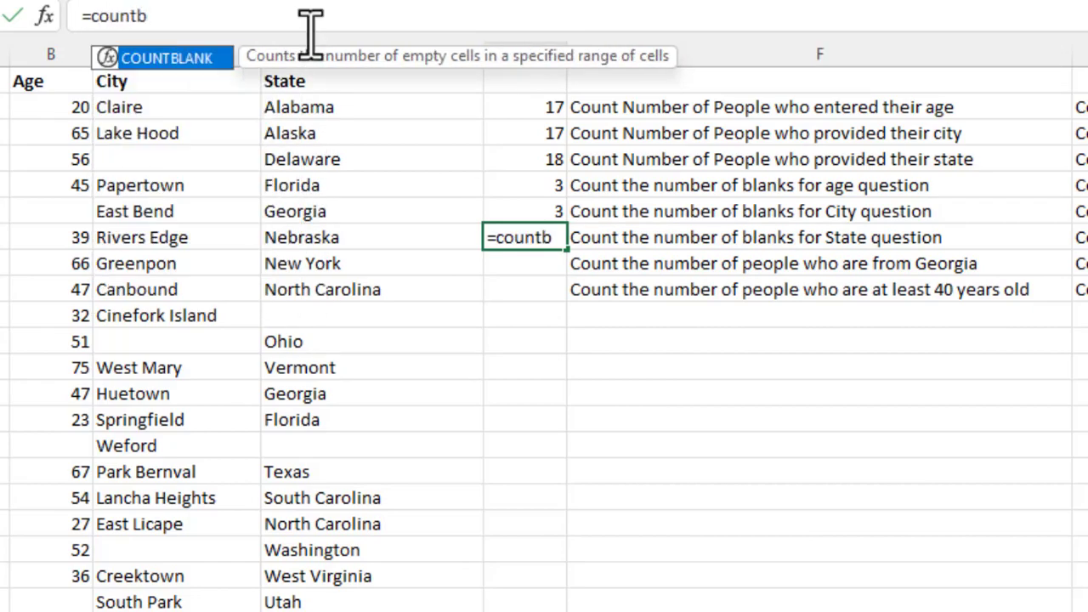
key("Tab")
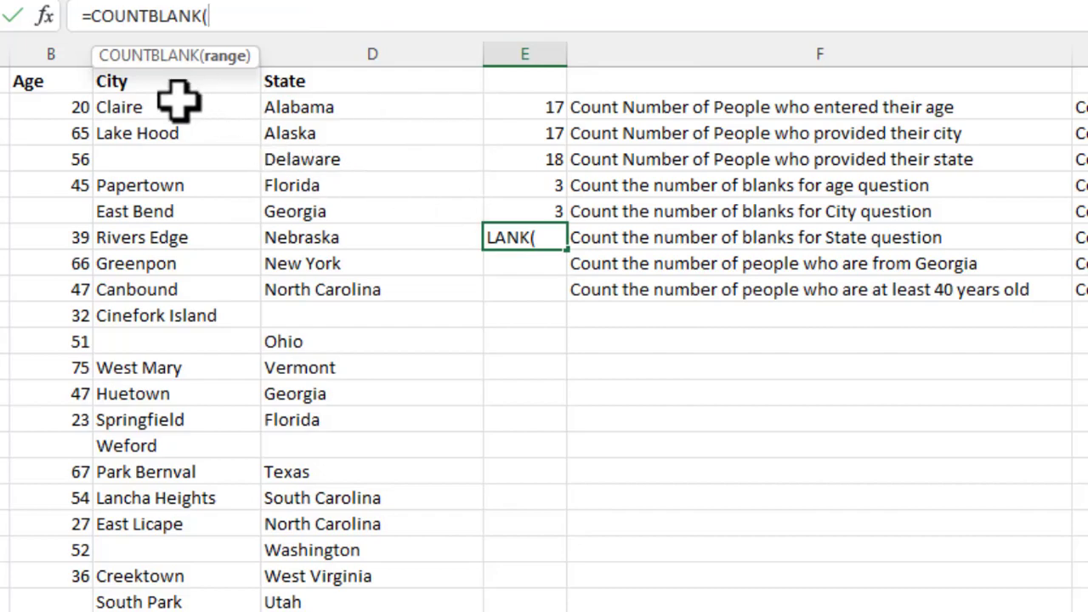
left_click(327, 107)
left_click_drag(331, 108, 337, 583)
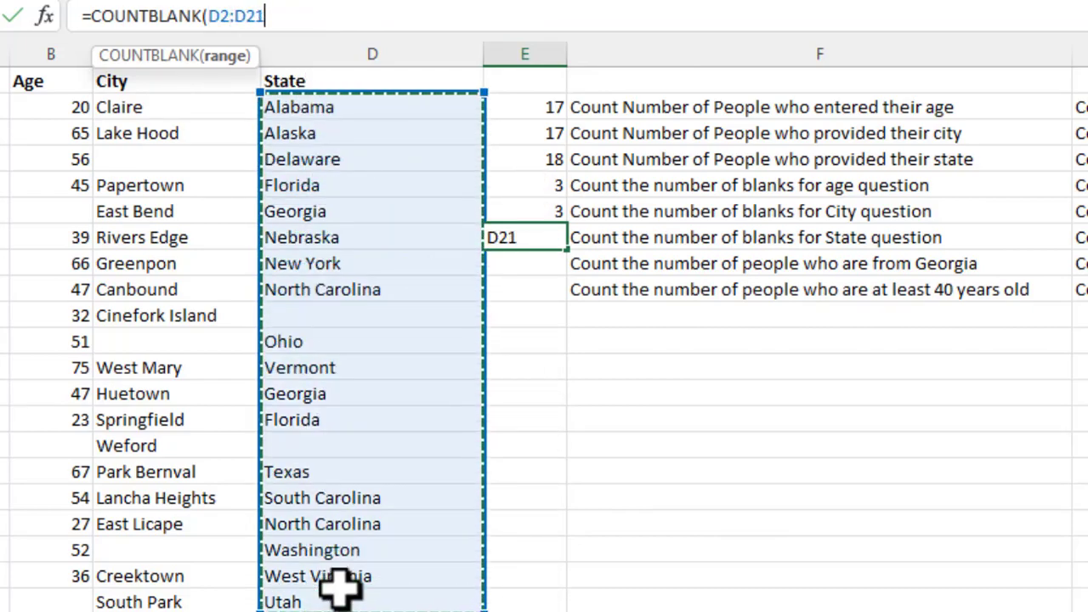
type(")")
key("Return")
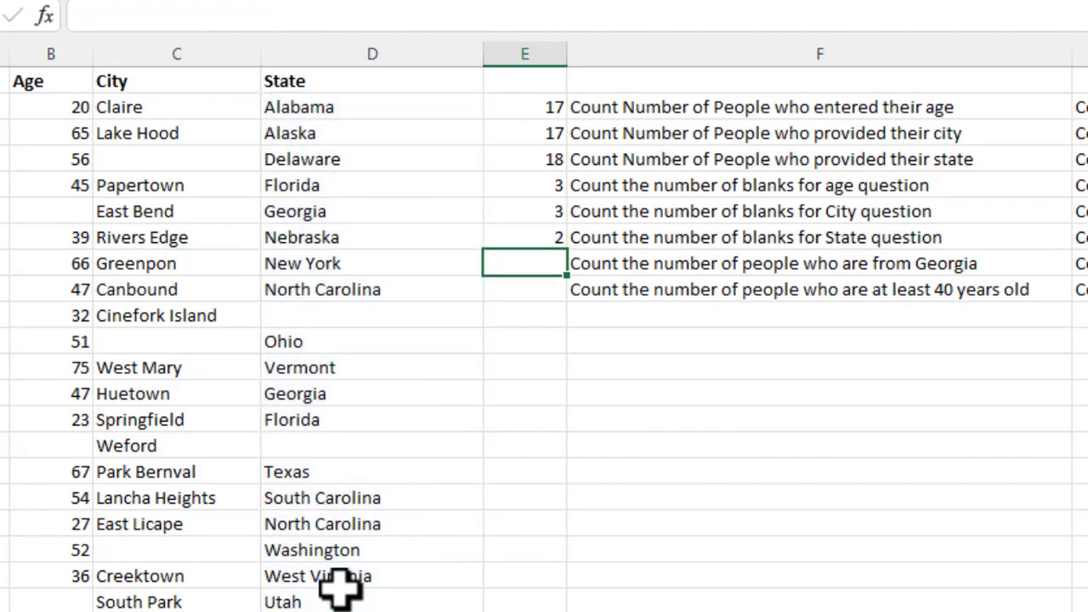
left_click(544, 230)
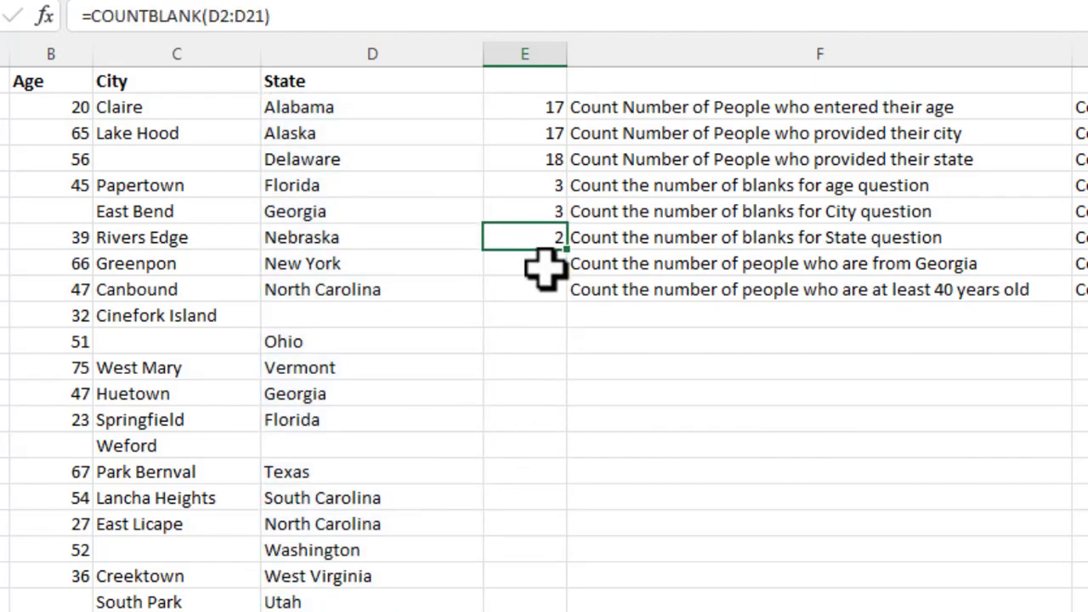
left_click(548, 264)
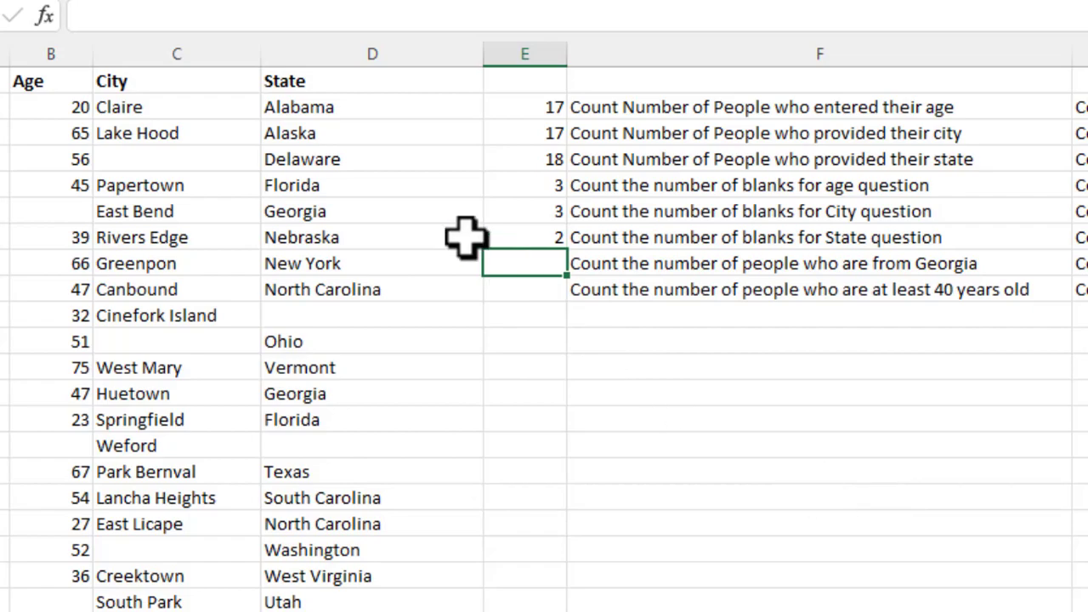
left_click(548, 239)
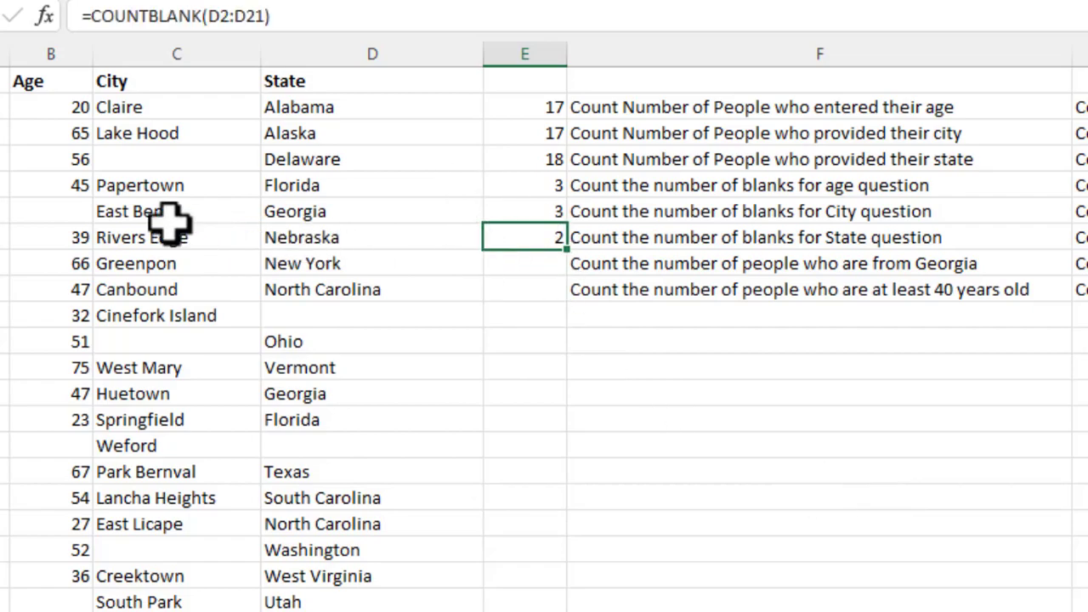
Step: Clear the age in B5 to test the age count formulas, and undo the deletion
left_click(64, 187)
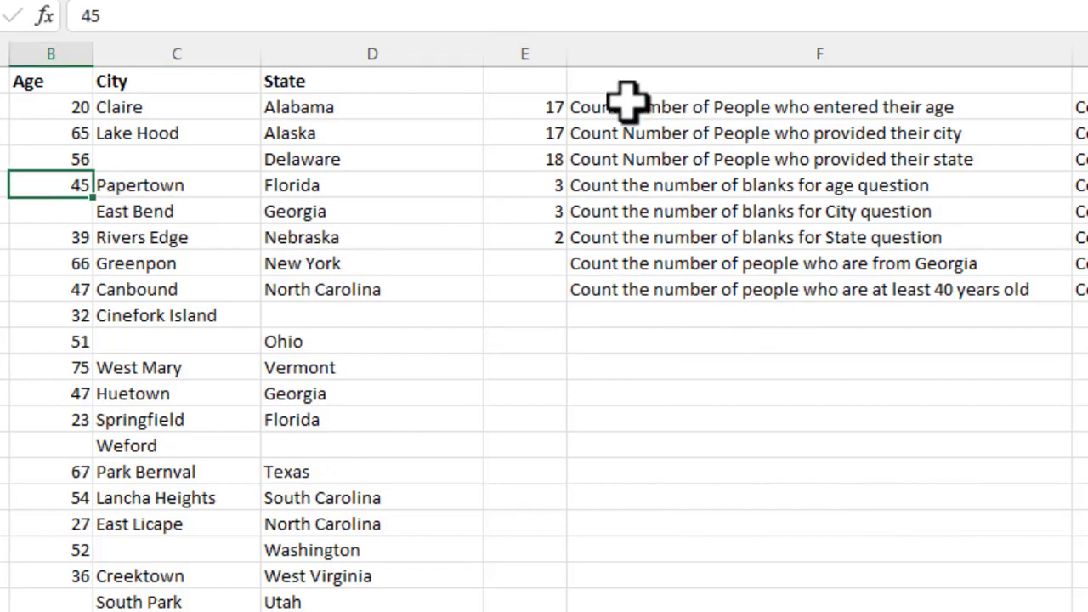
key("Delete")
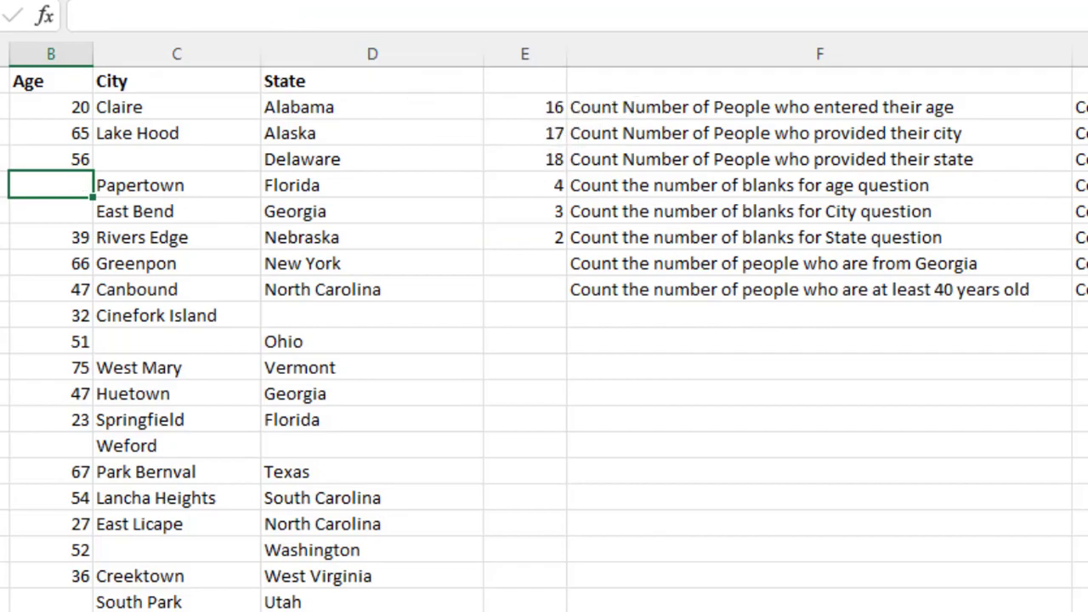
key("ctrl+z")
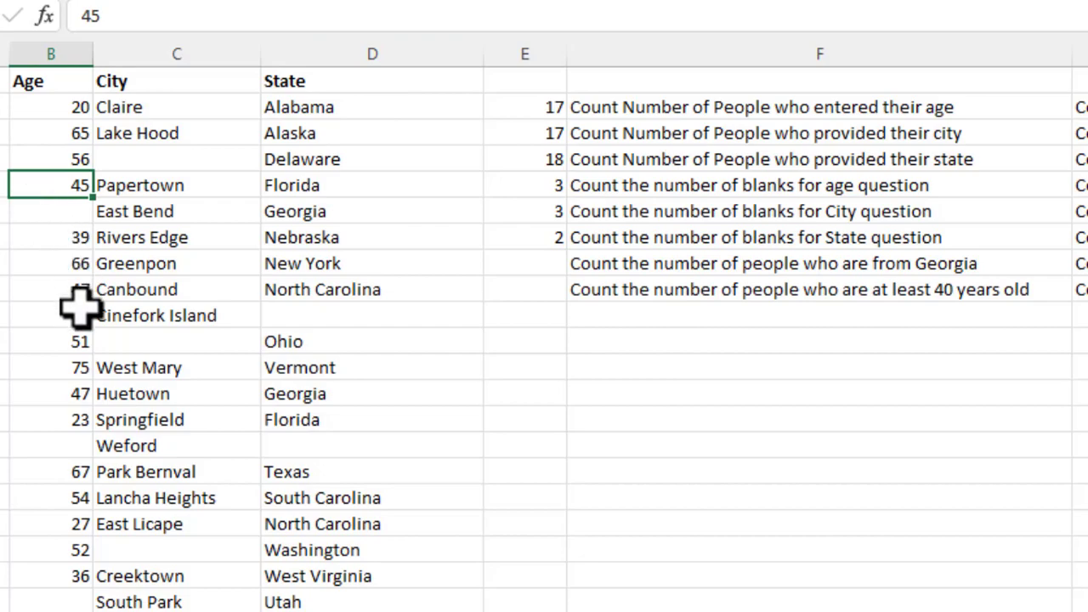
Step: Clear the city in C8, check the COUNTA formula in E3, and undo the deletion
left_click(153, 265)
key("Delete")
left_click(536, 136)
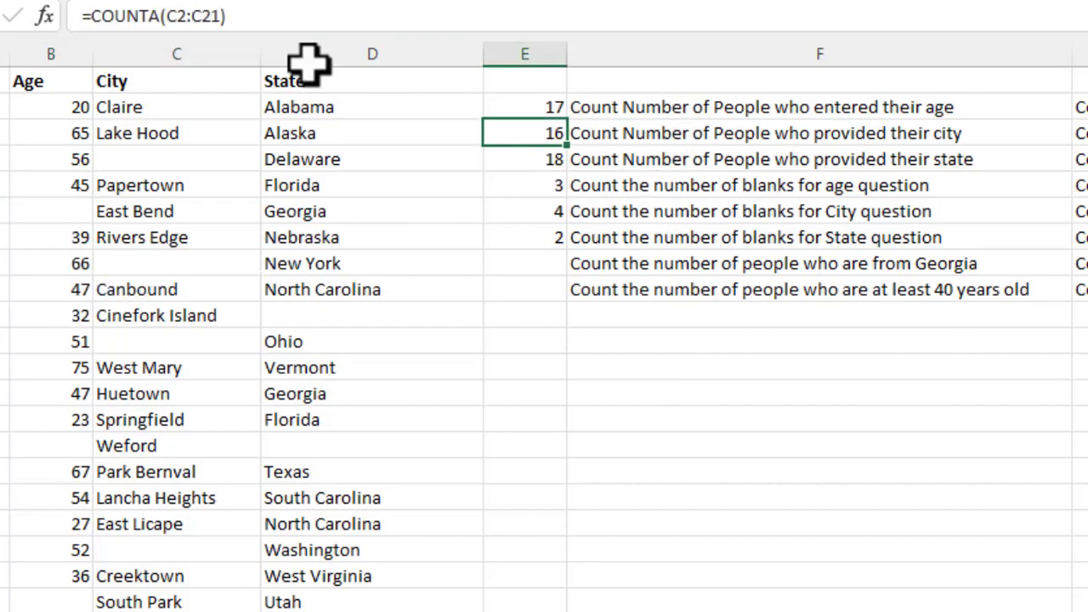
key("ctrl+z")
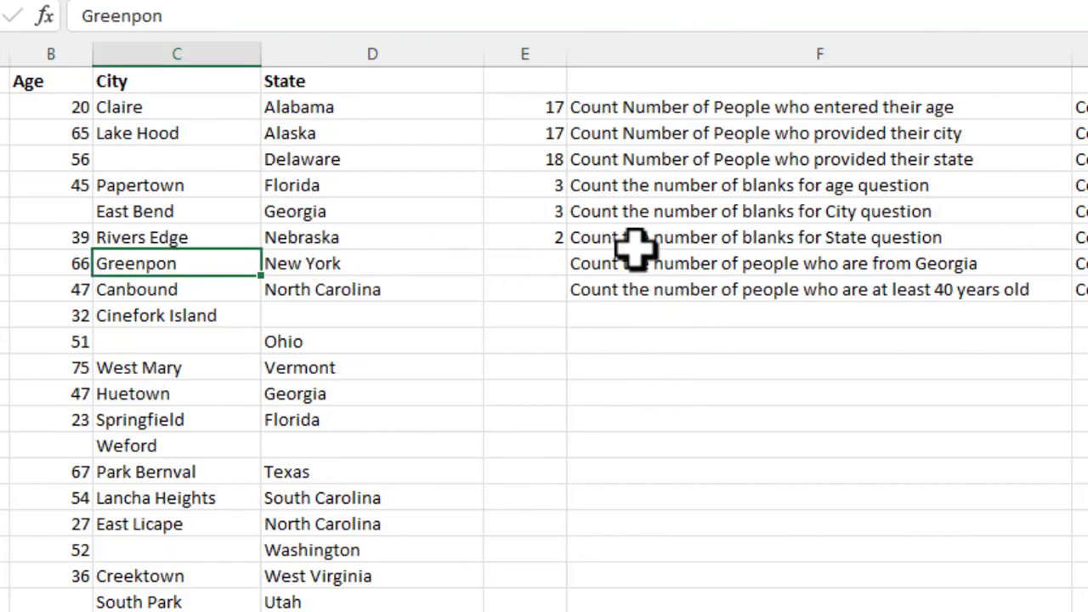
Step: Count the people from Georgia in cell E8 with the formula =COUNTIF(D2:D21,"Georgia") and review the entered formula
left_click(549, 265)
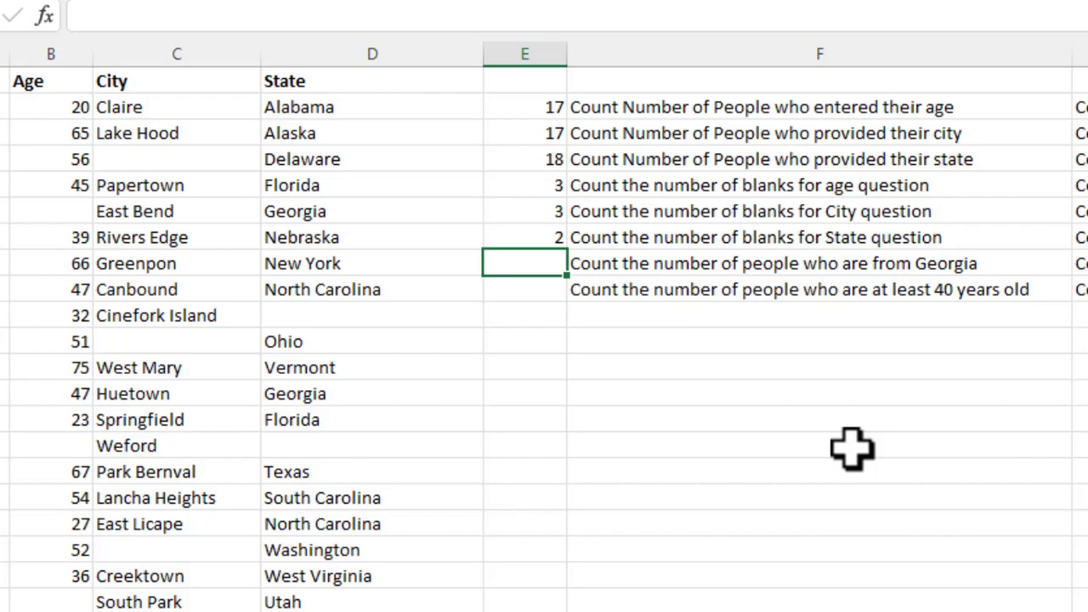
type("=count")
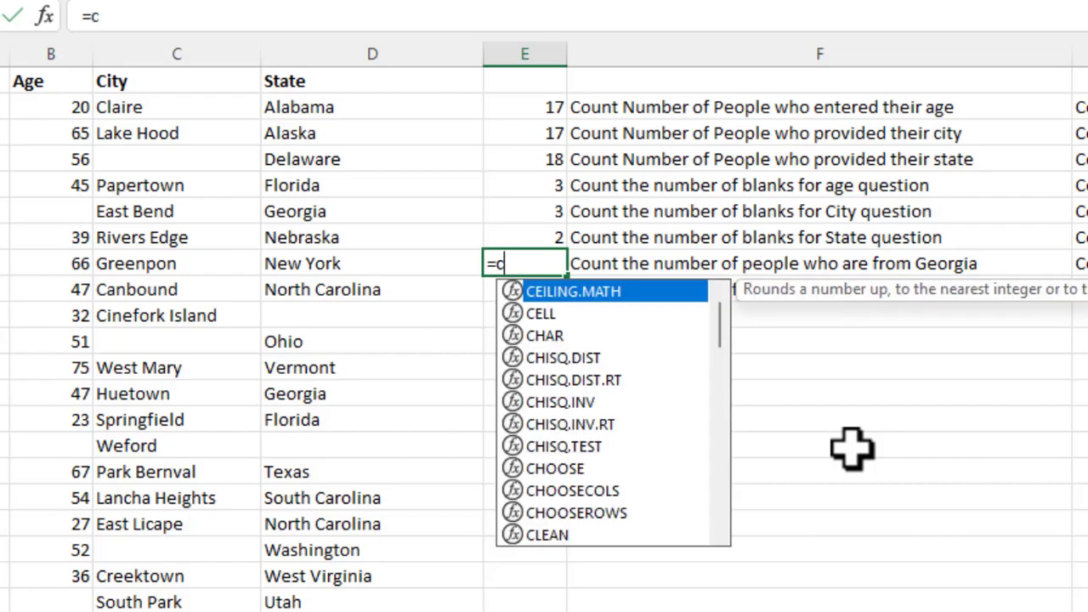
type("if")
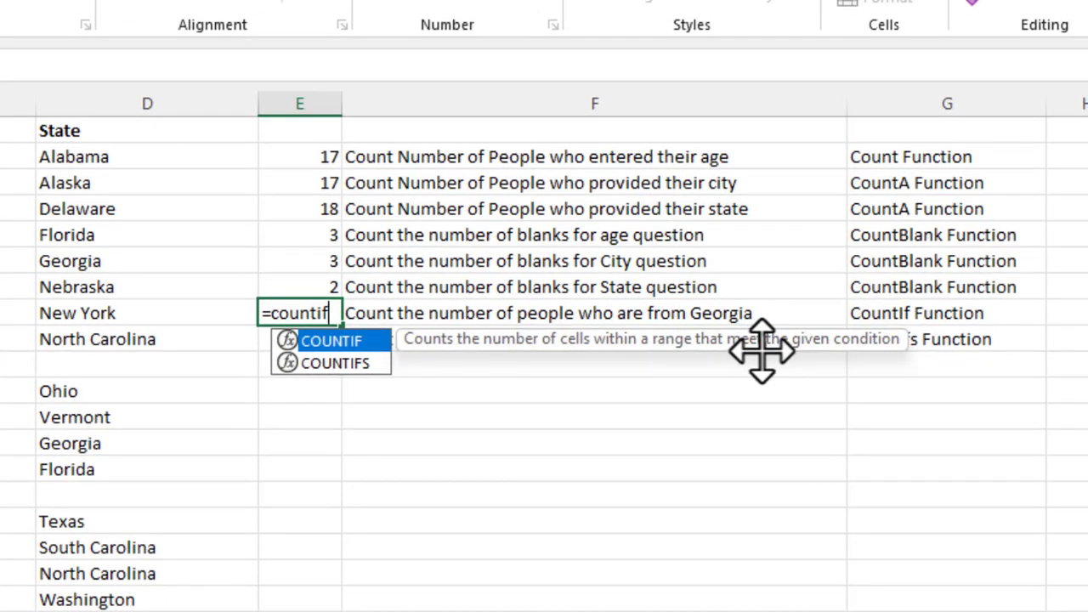
key("Tab")
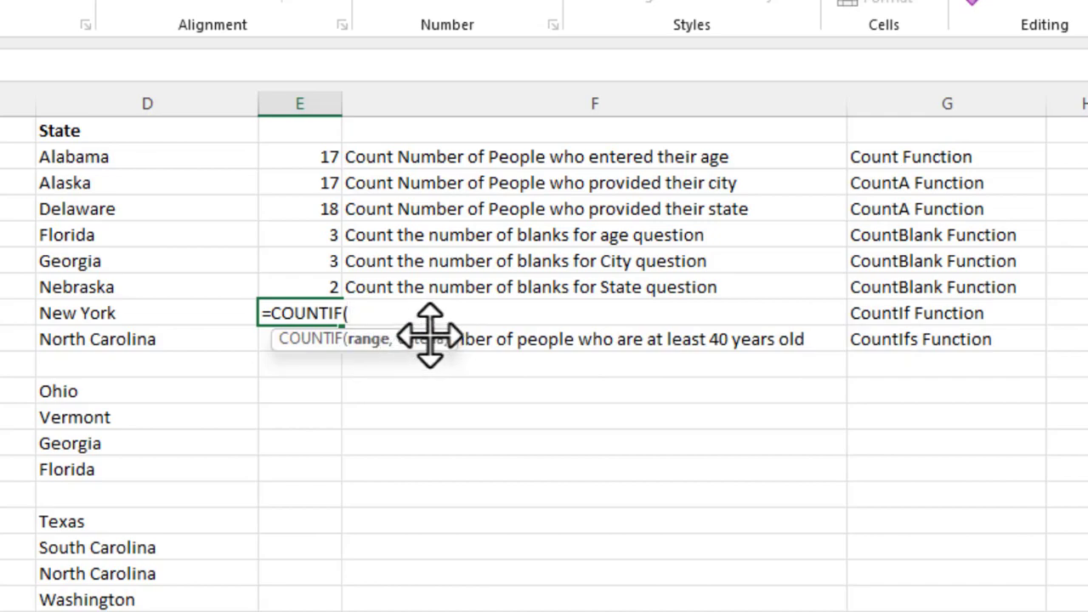
left_click(173, 156)
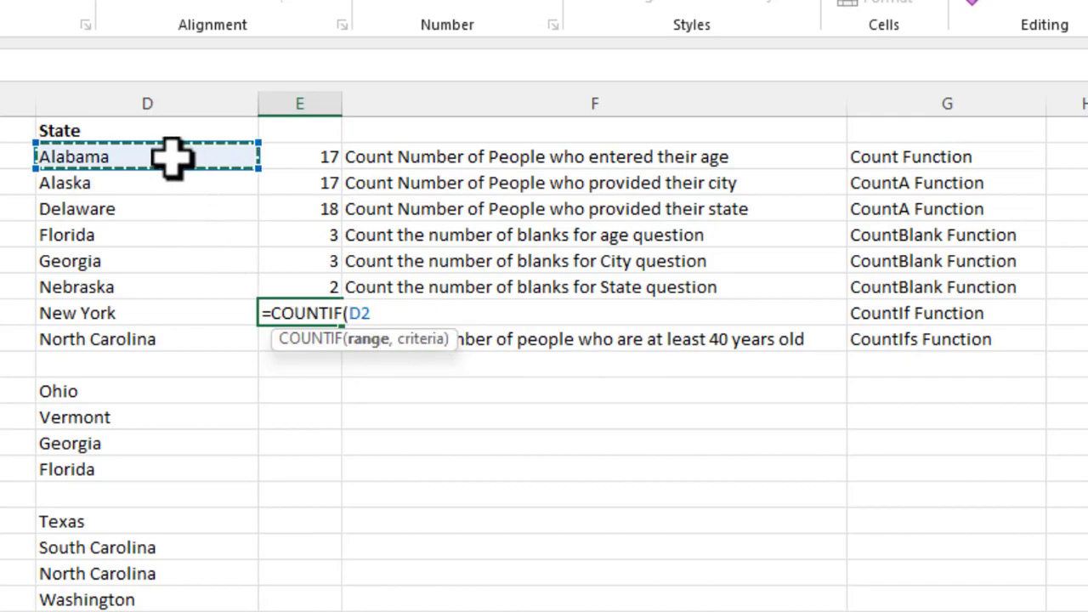
left_click_drag(172, 156, 216, 611)
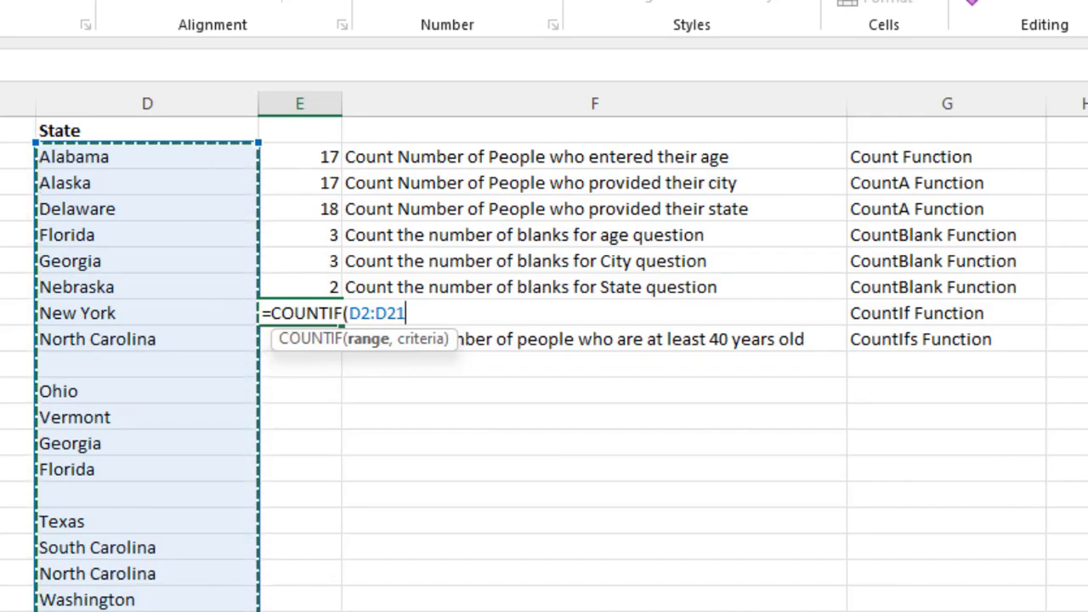
type(",")
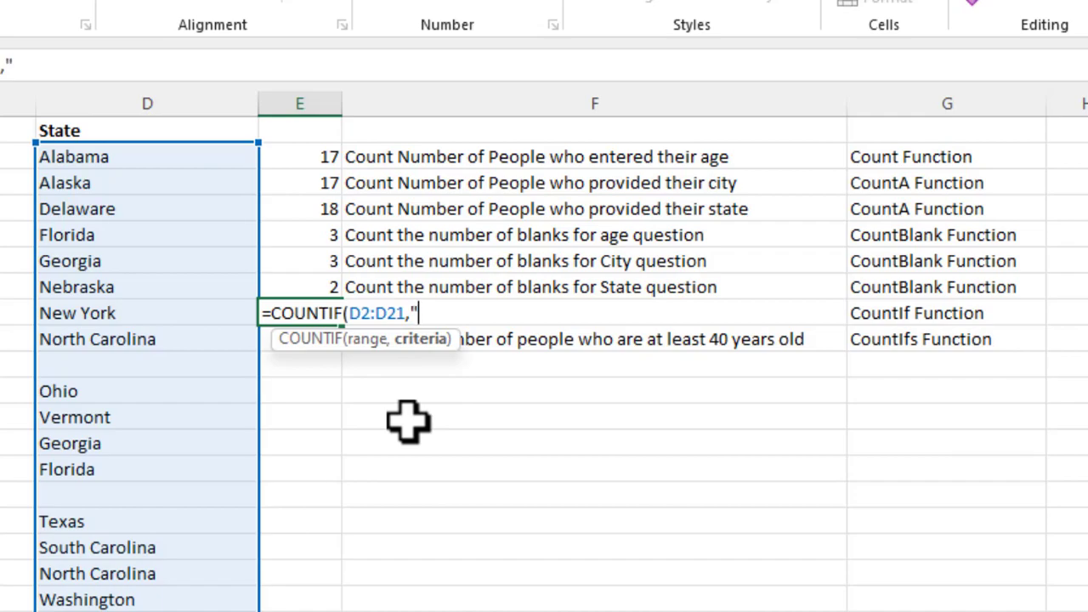
type("Georg")
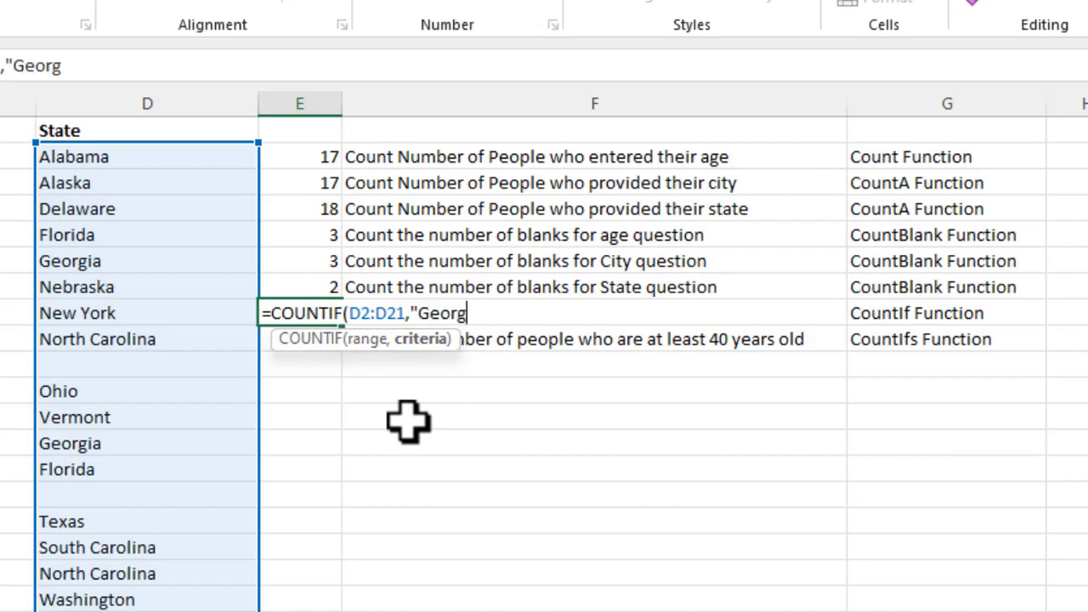
type("ia\")")
key("Return")
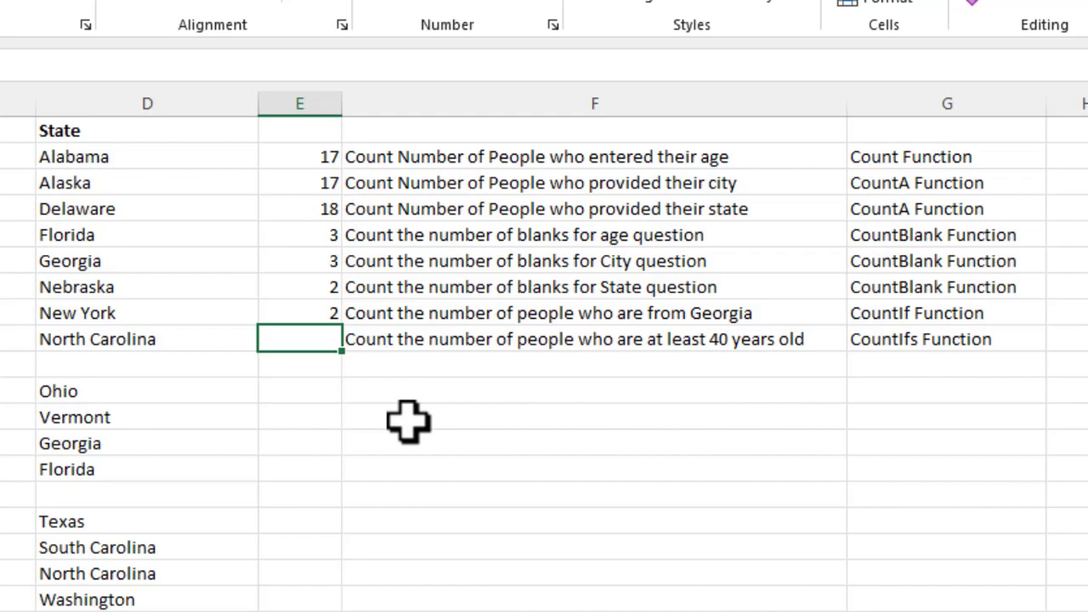
left_click(324, 314)
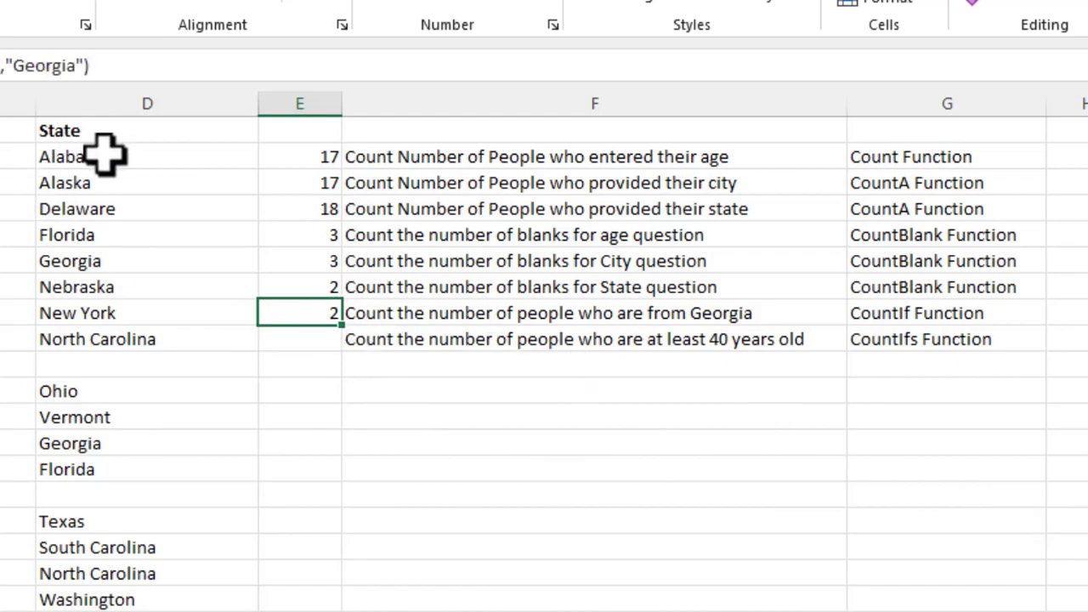
Step: Begin a COUNTIFS formula in cell E9 with the age range B2:B21 and the criterion ">39"
left_click(287, 338)
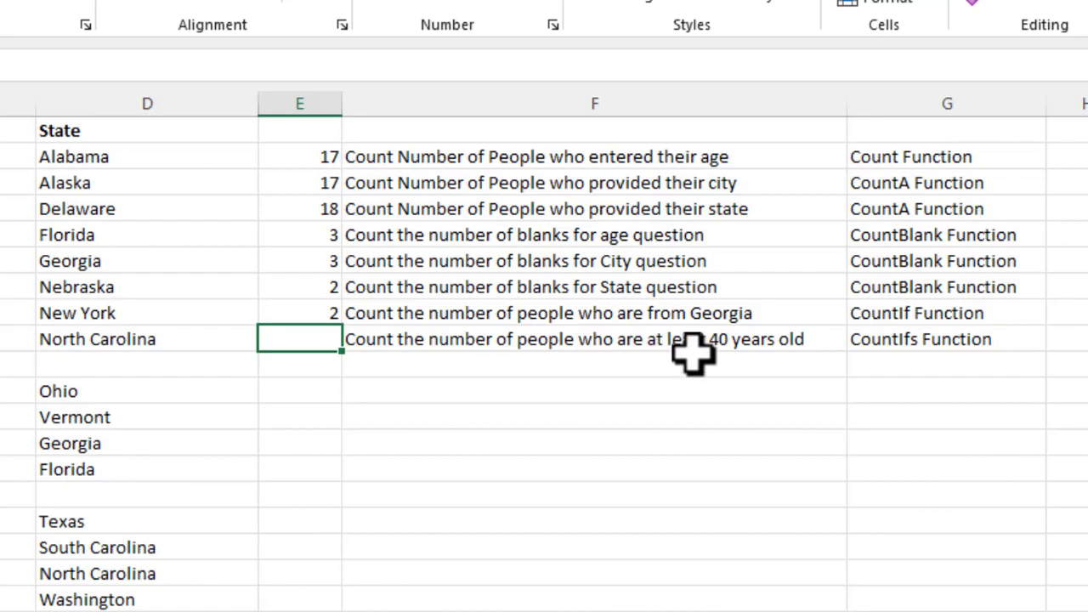
left_click(323, 314)
left_click(923, 314)
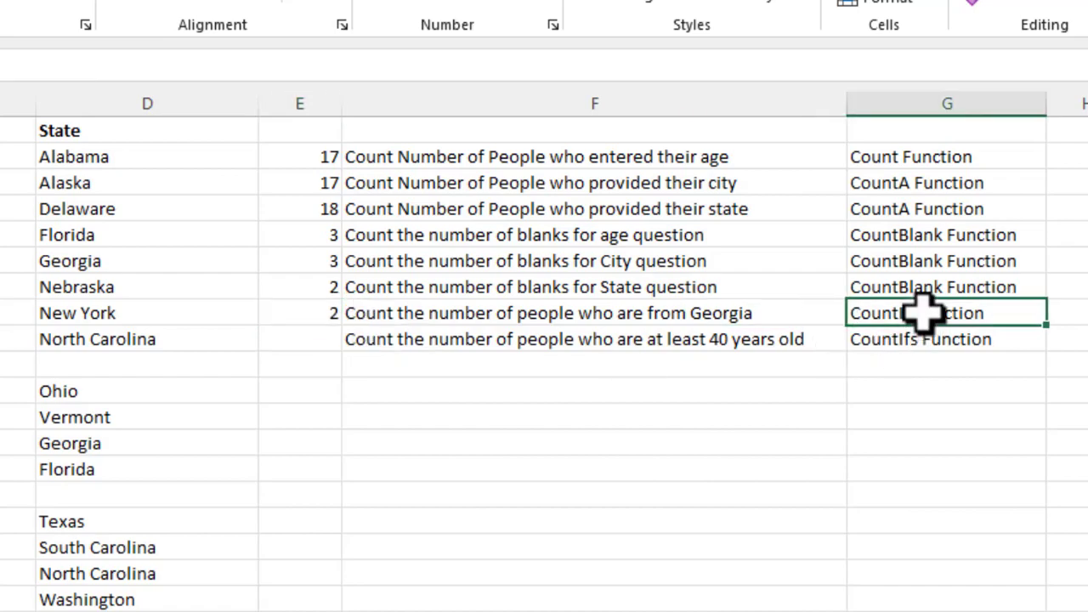
left_click(390, 341)
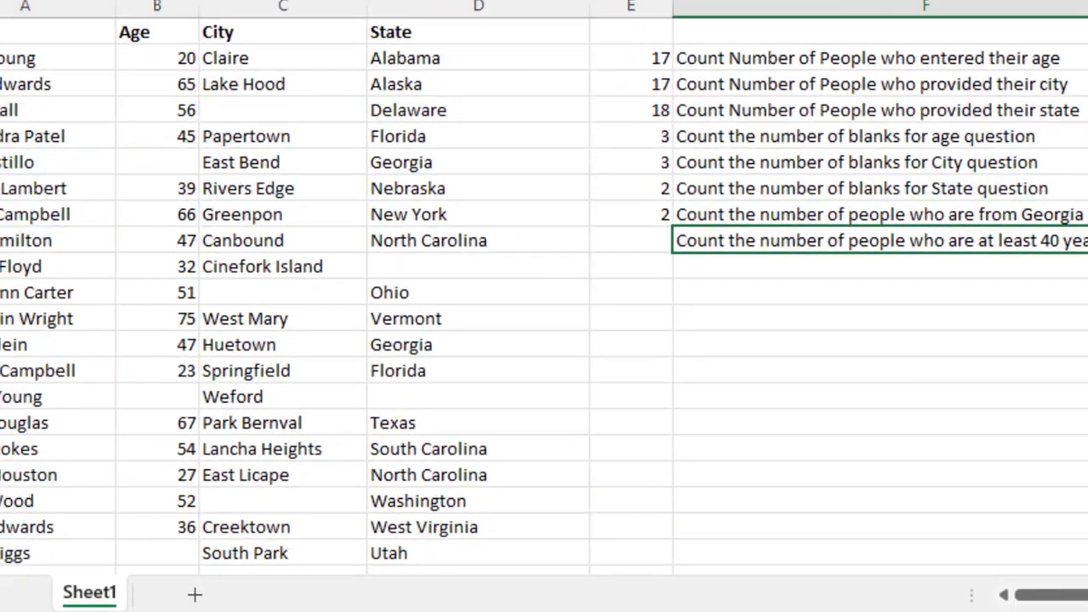
left_click(631, 245)
type("=count")
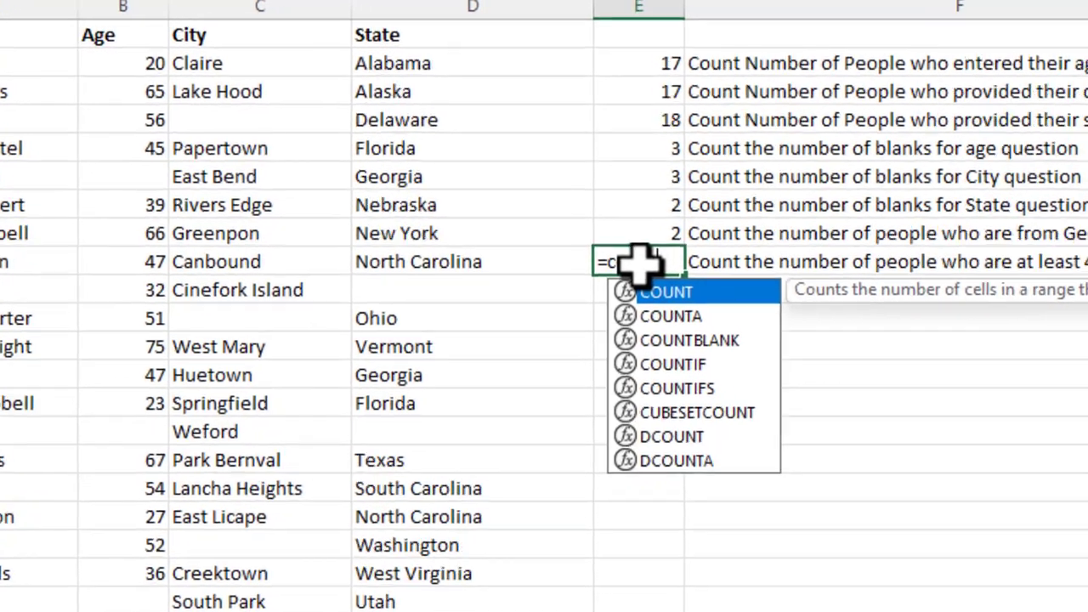
type("ifs")
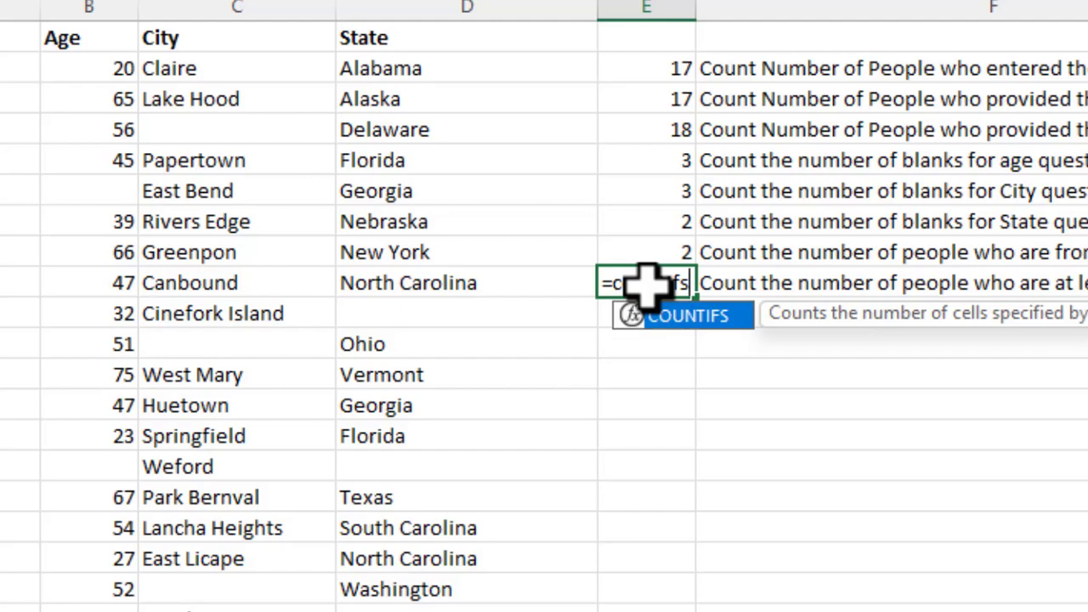
key("Tab")
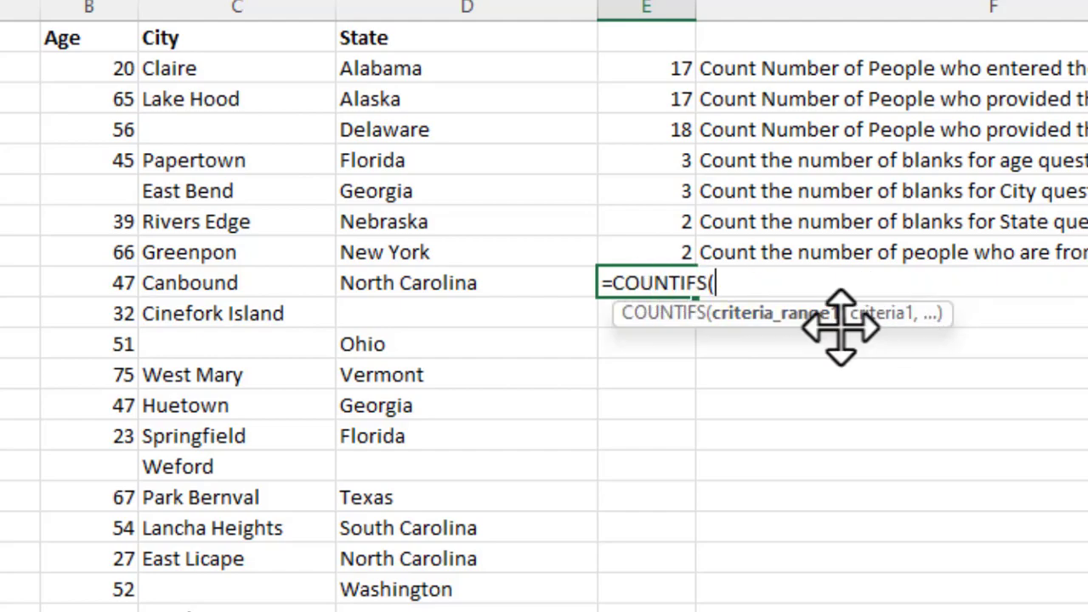
left_click(107, 68)
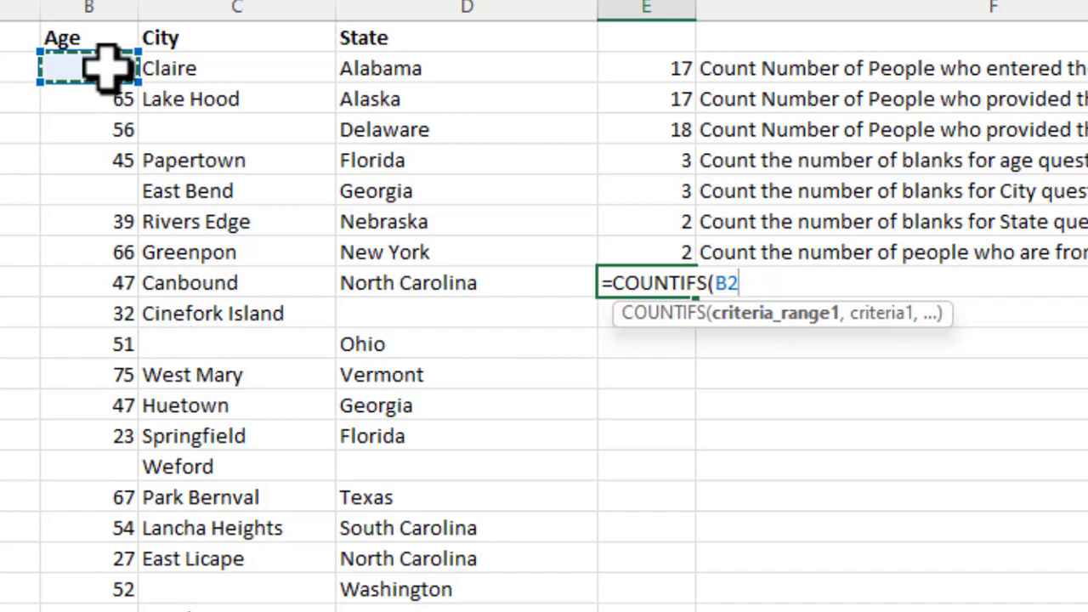
left_click_drag(107, 68, 81, 608)
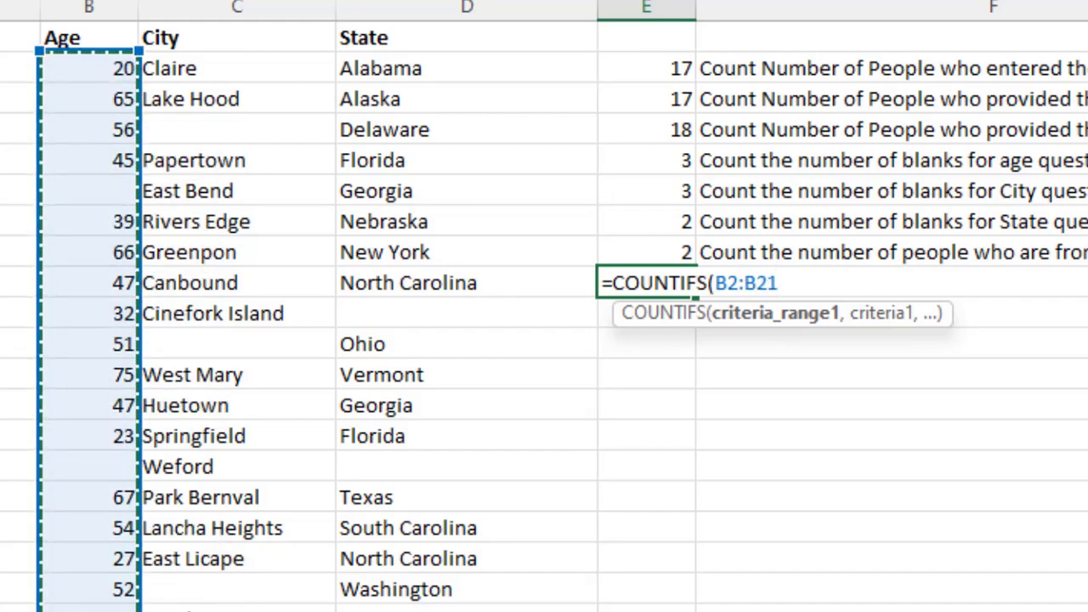
type(",")
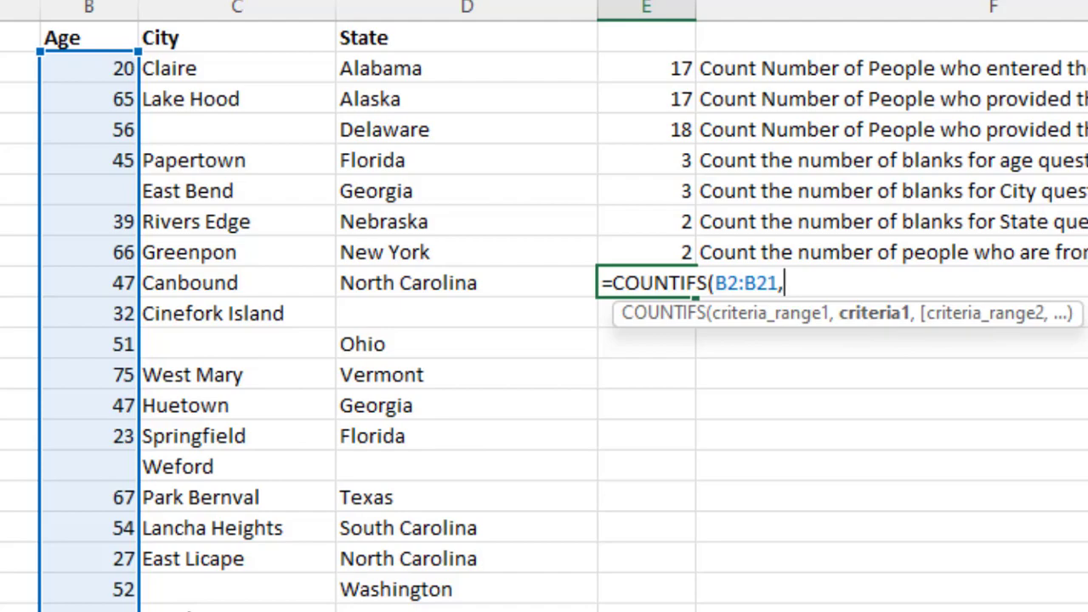
type("\">39\"")
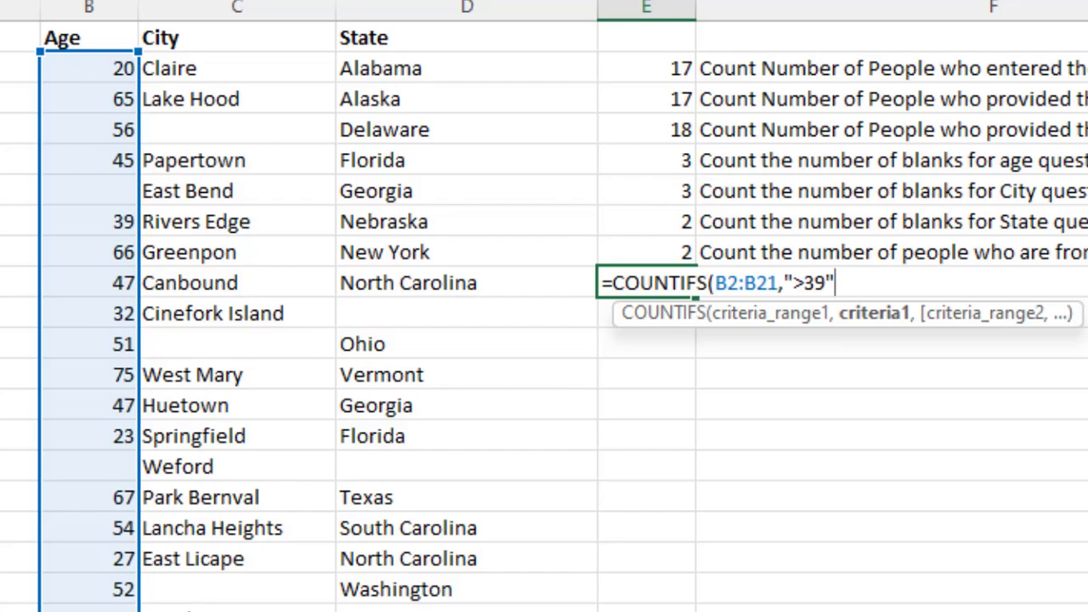
Step: Add the state range D2:D21 with the criterion "Georgia" to the COUNTIFS formula in E9 and complete it
type(",")
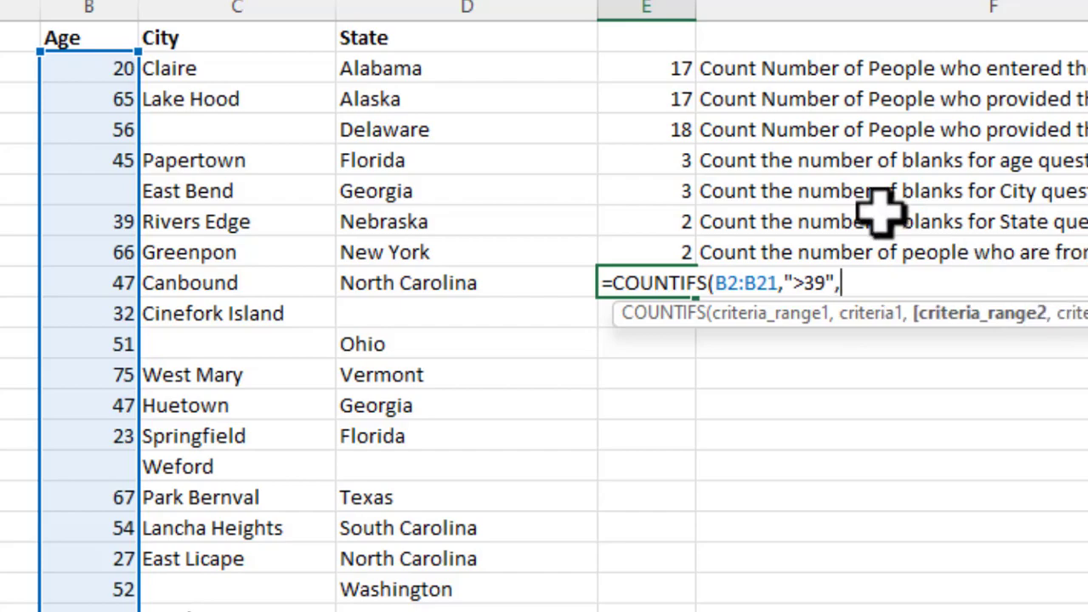
left_click(448, 72)
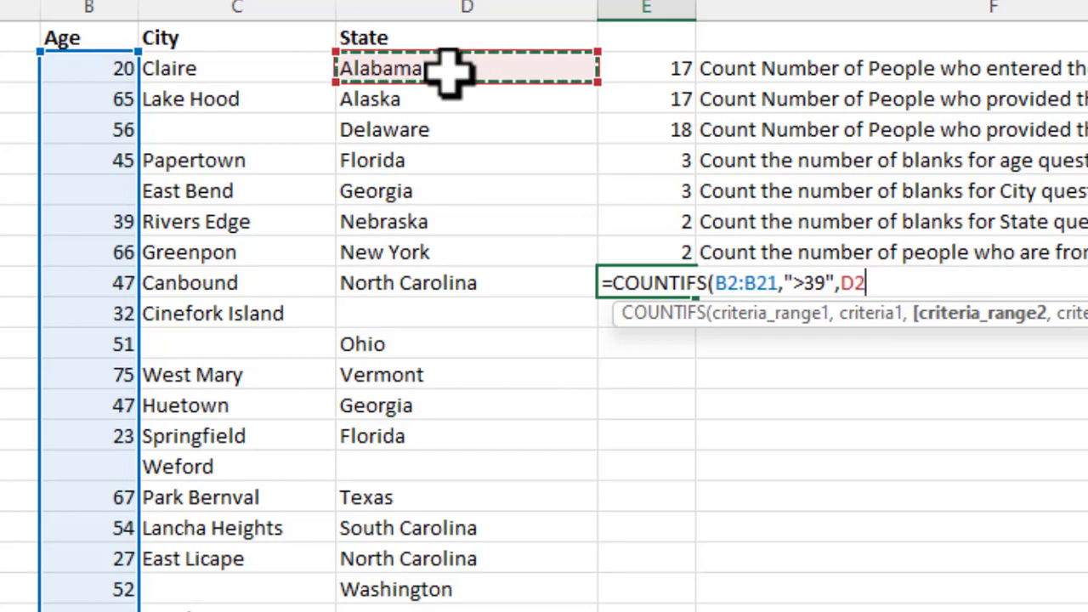
left_click_drag(448, 72, 429, 611)
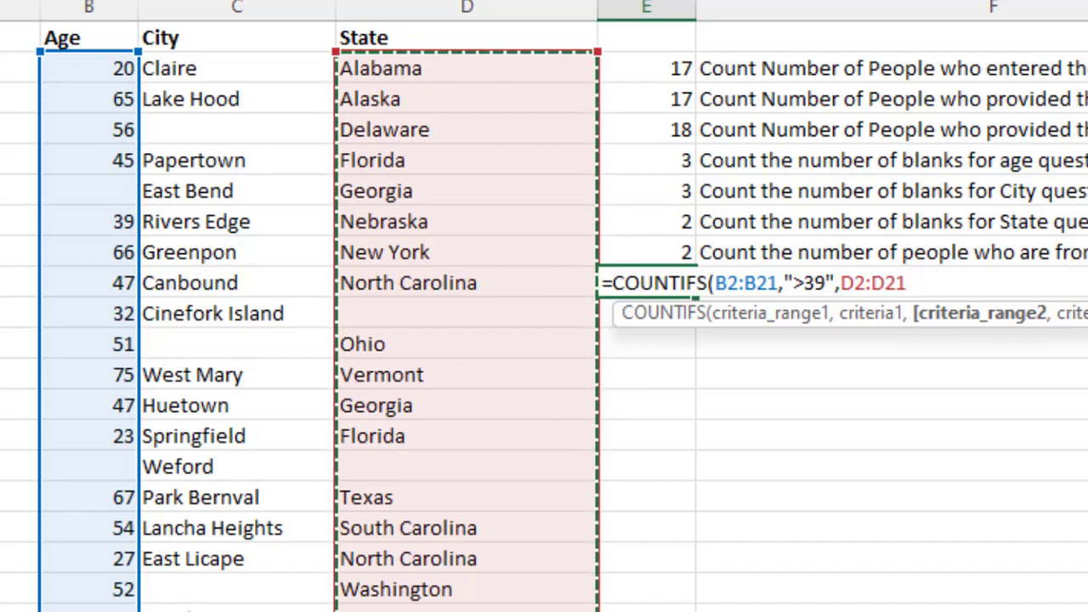
type(",")
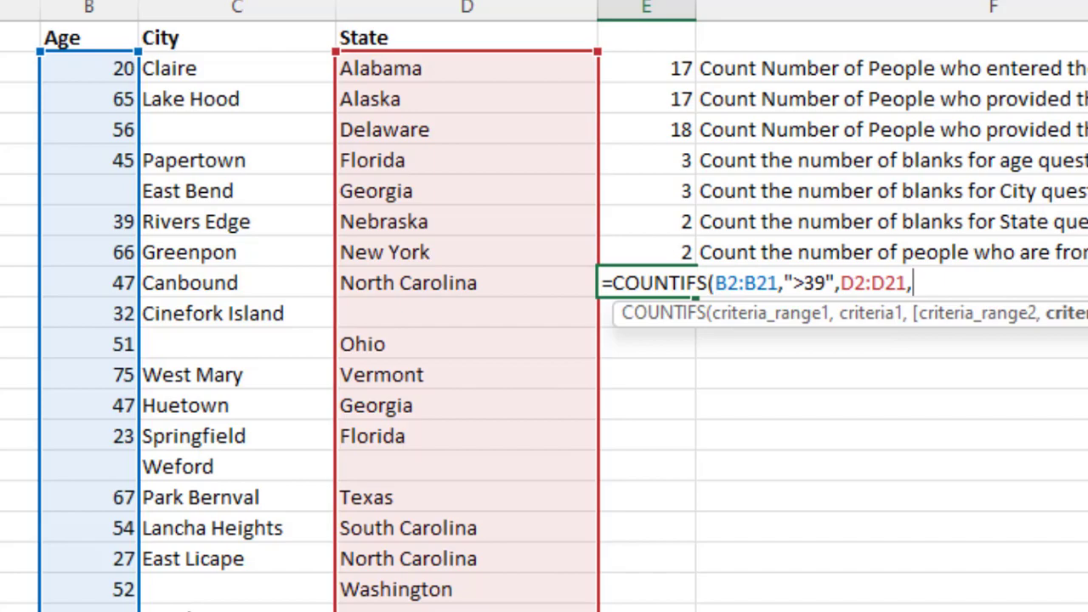
type("\"Georig")
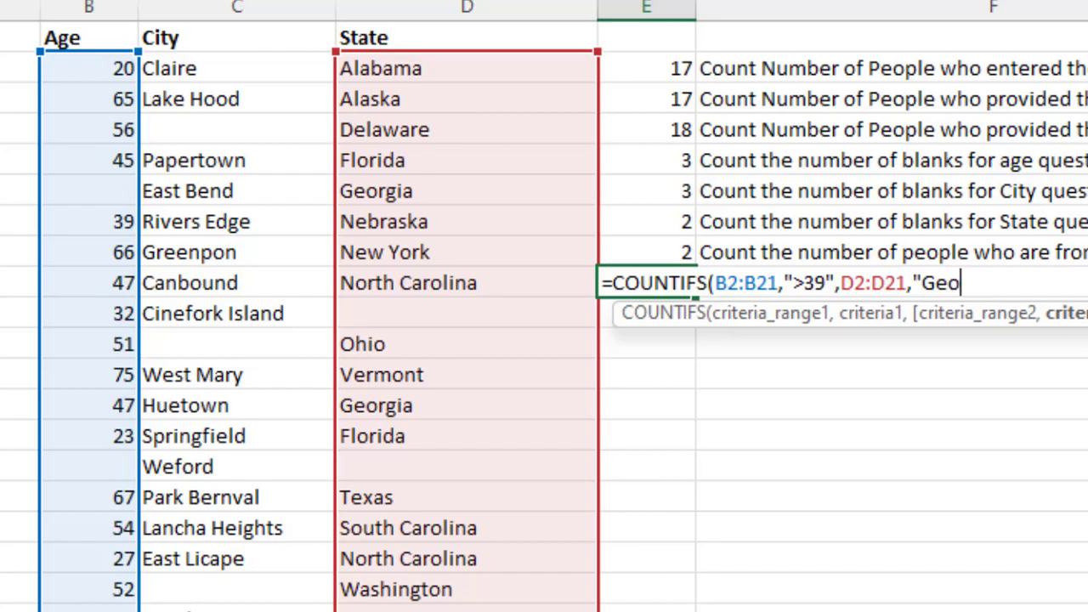
key("BackSpace")
key("BackSpace")
type("gia\")")
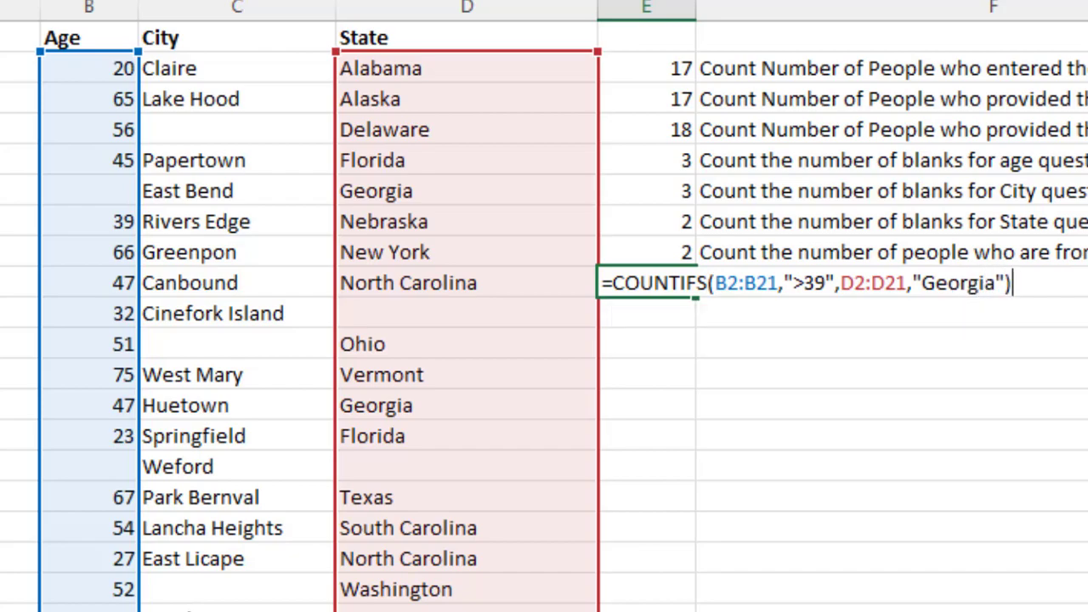
key("Return")
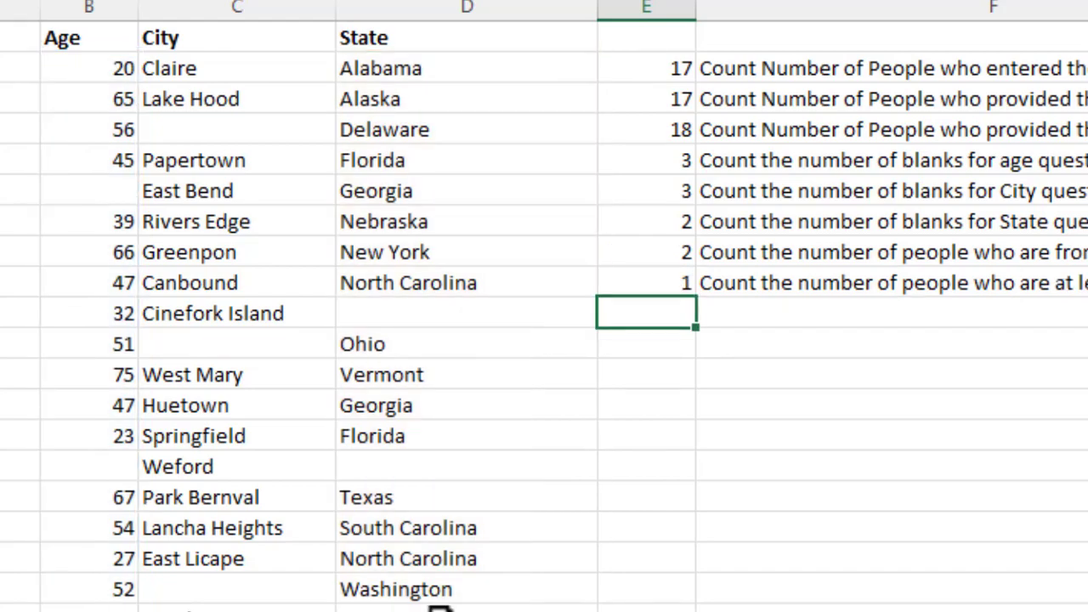
Step: Check the ages in both Georgia rows against the count in E9, and enter 55 as the missing age in B6
left_click(685, 281)
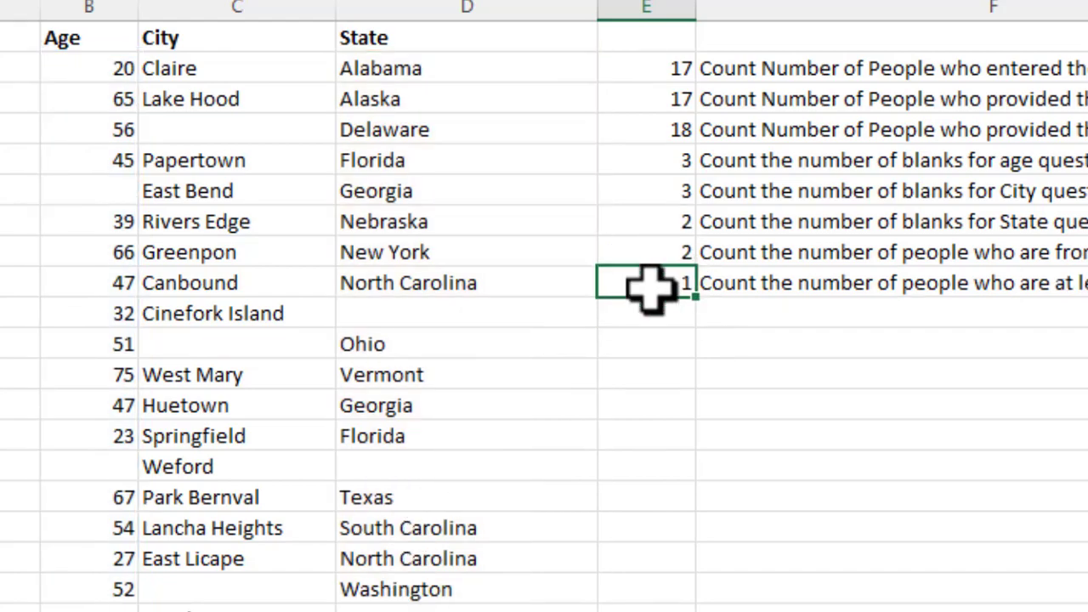
left_click(435, 408)
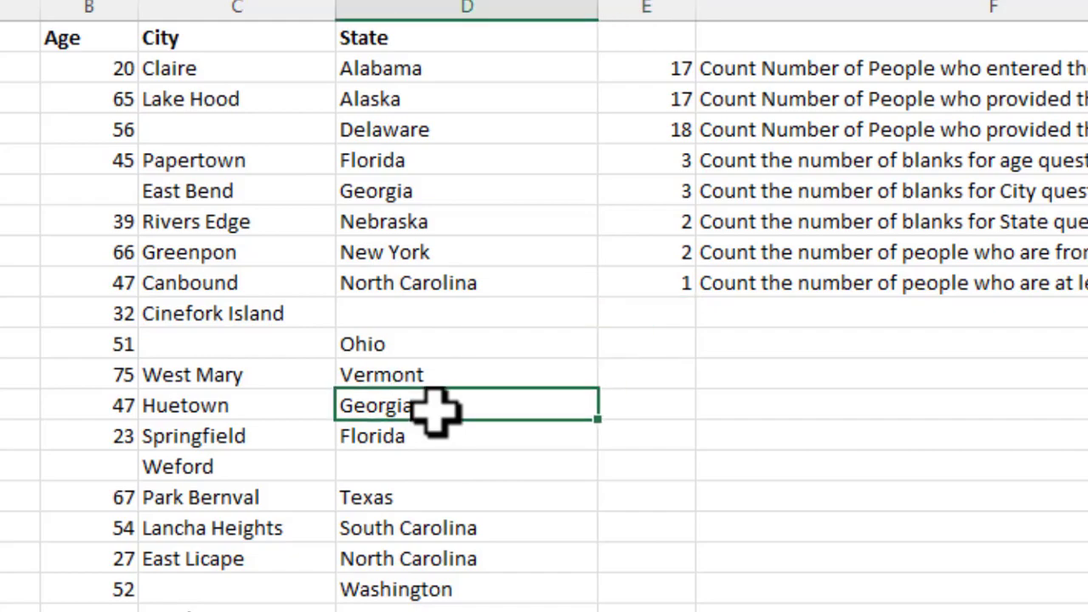
left_click(85, 405)
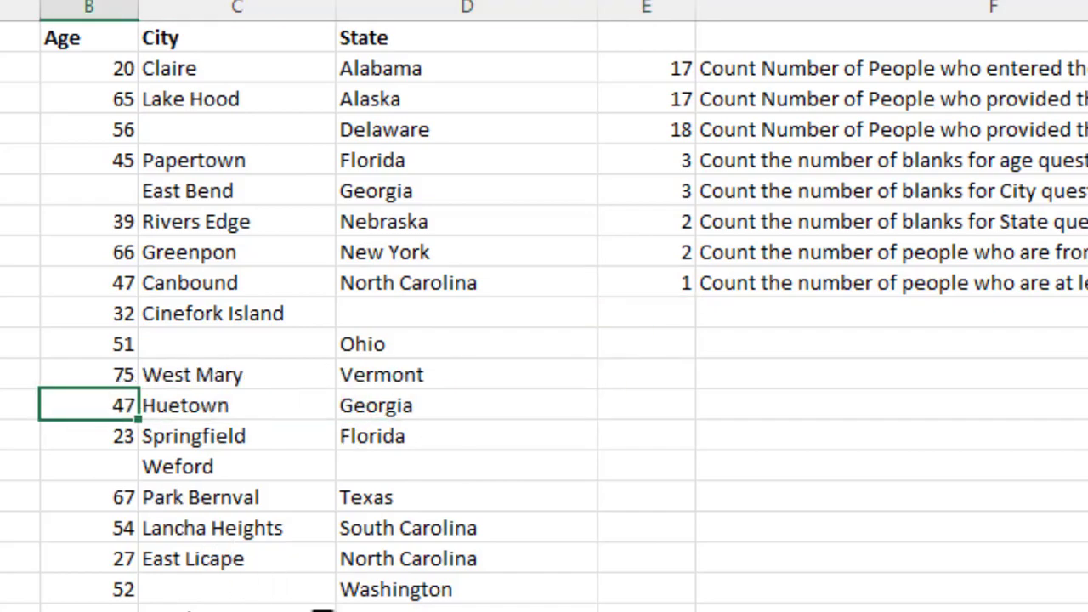
left_click(411, 194)
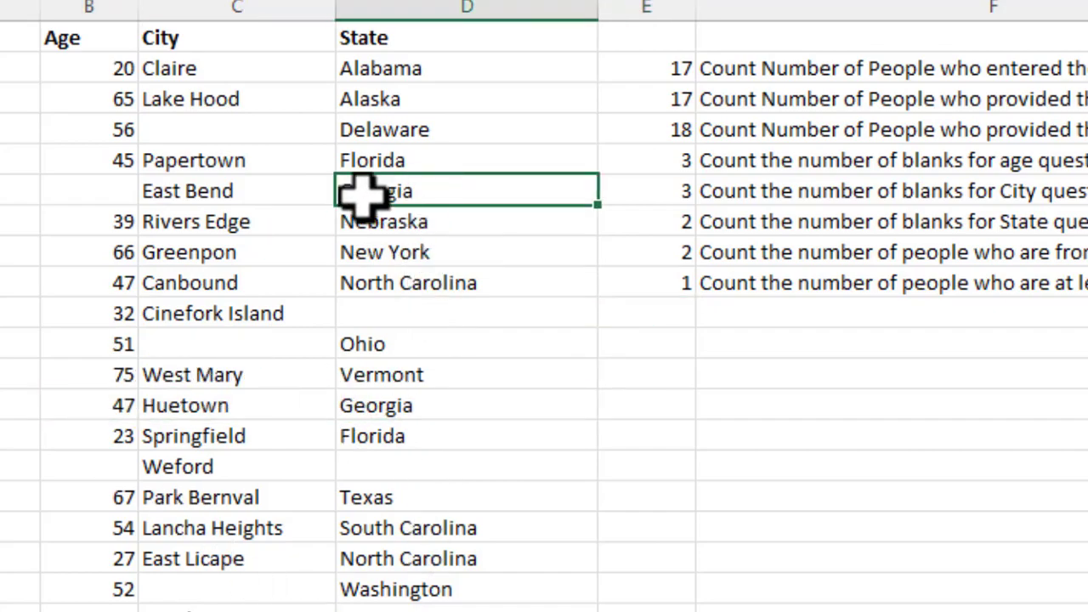
left_click(92, 188)
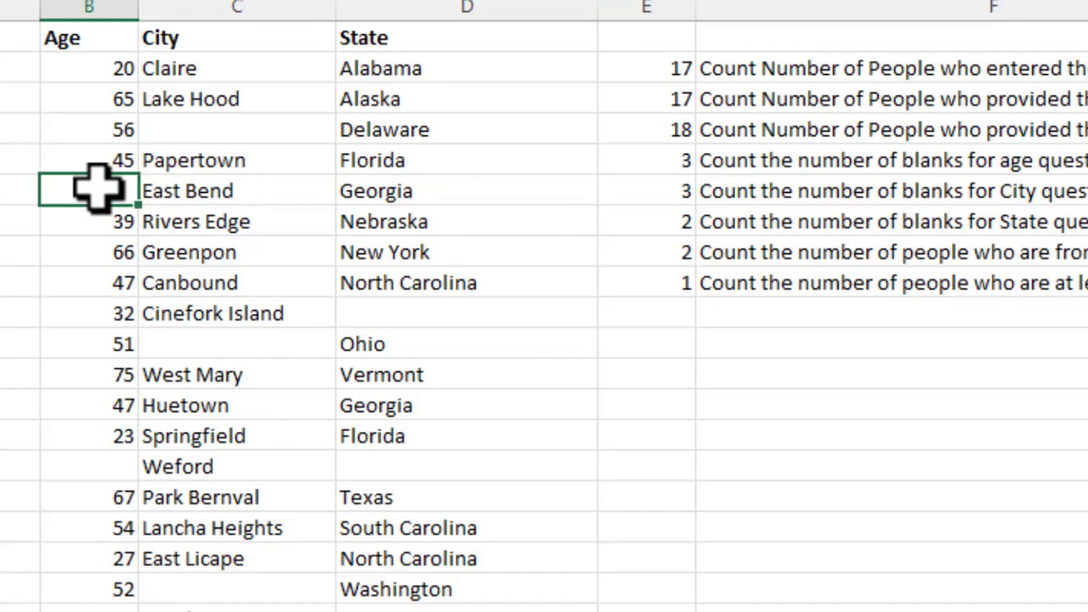
left_click(671, 289)
left_click(104, 191)
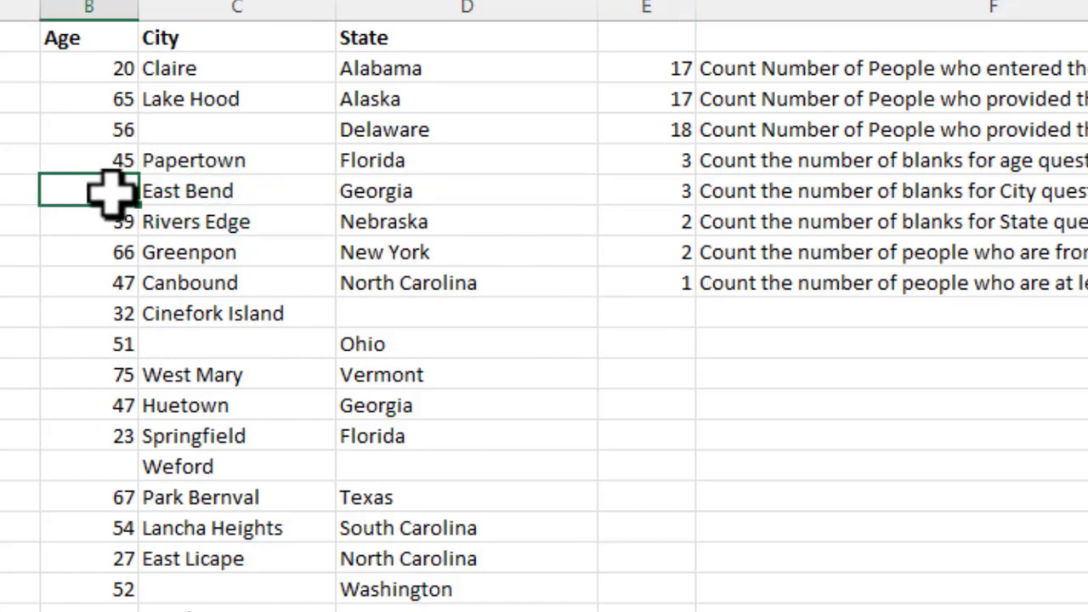
type("55")
key("Return")
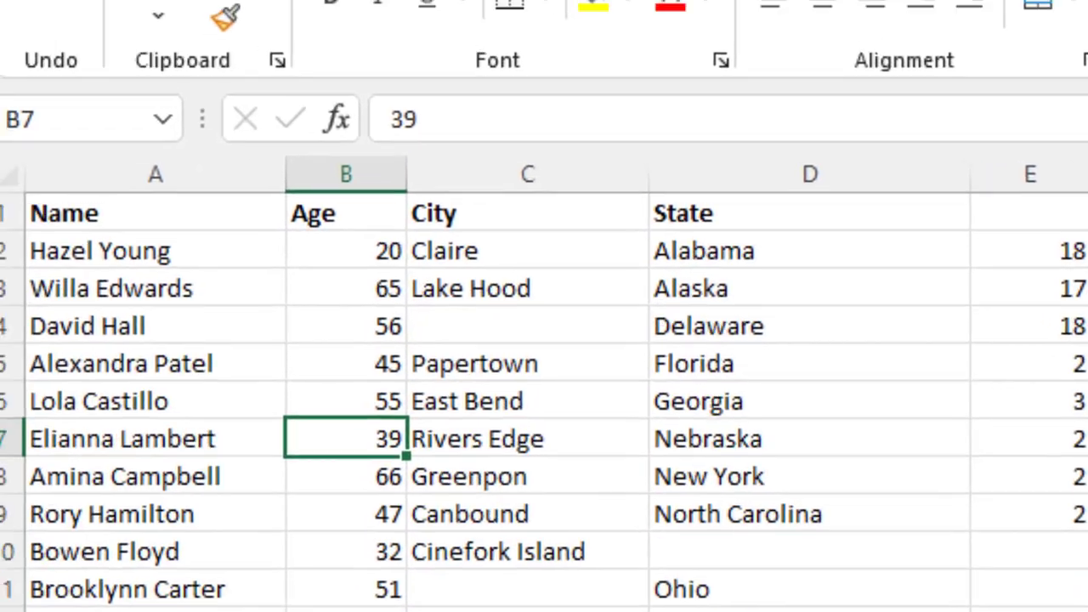